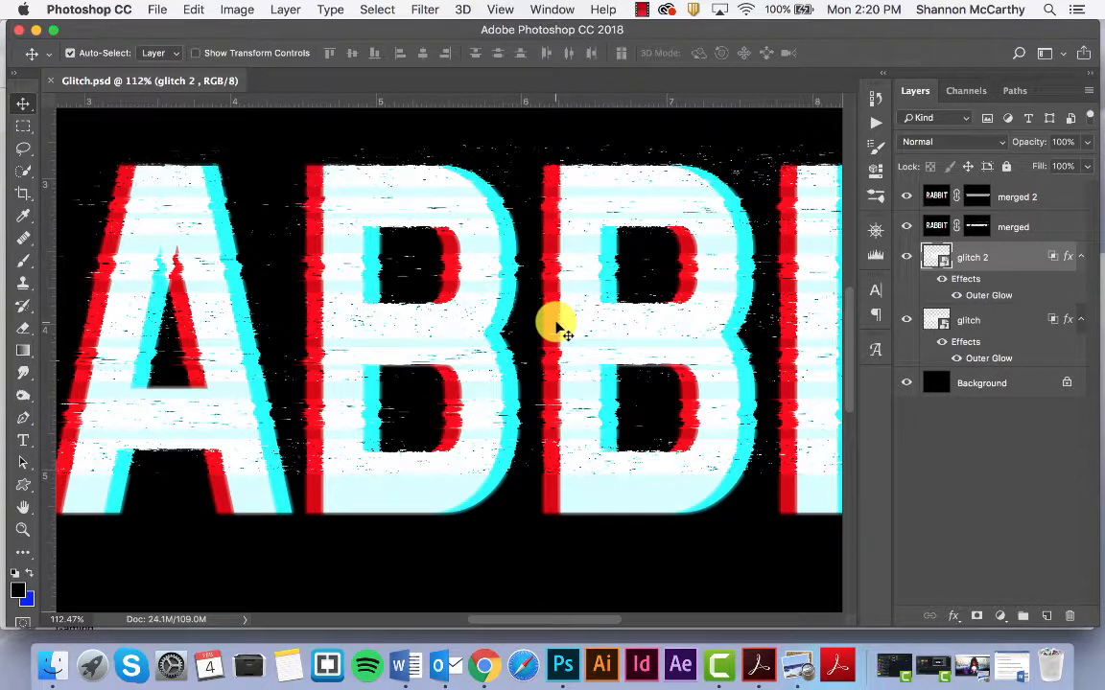
# Create a landscape 11 x 8.5 inch document at 300 ppi in RGB Color and fill its background with black.
pyautogui.press('super+0')
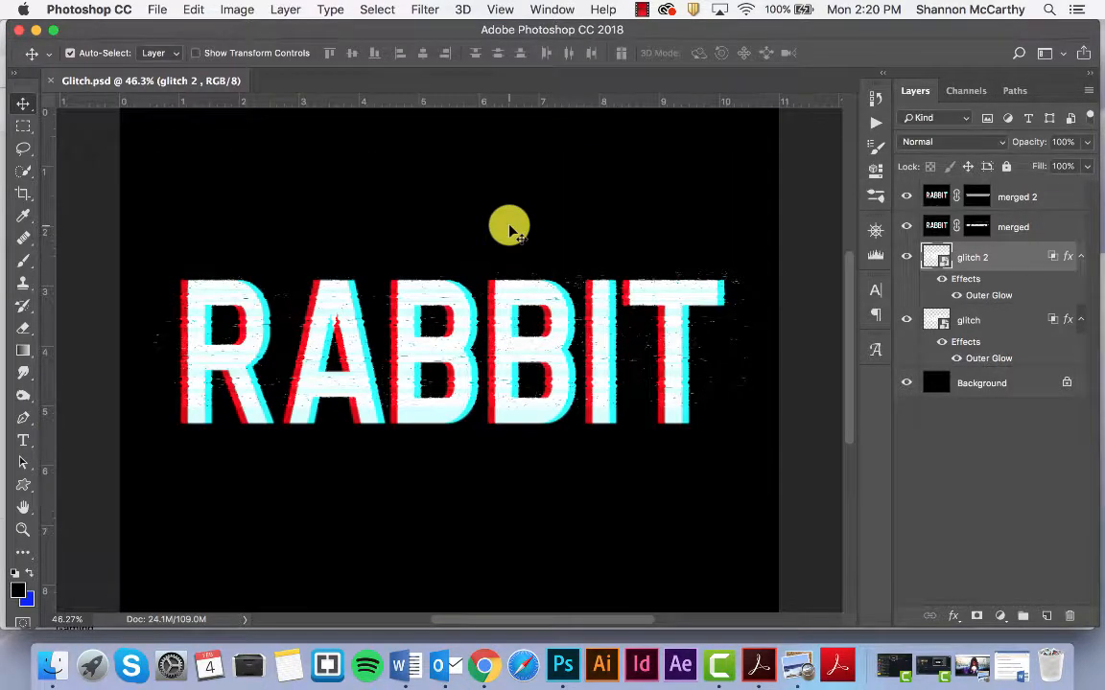
pyautogui.press('super+n')
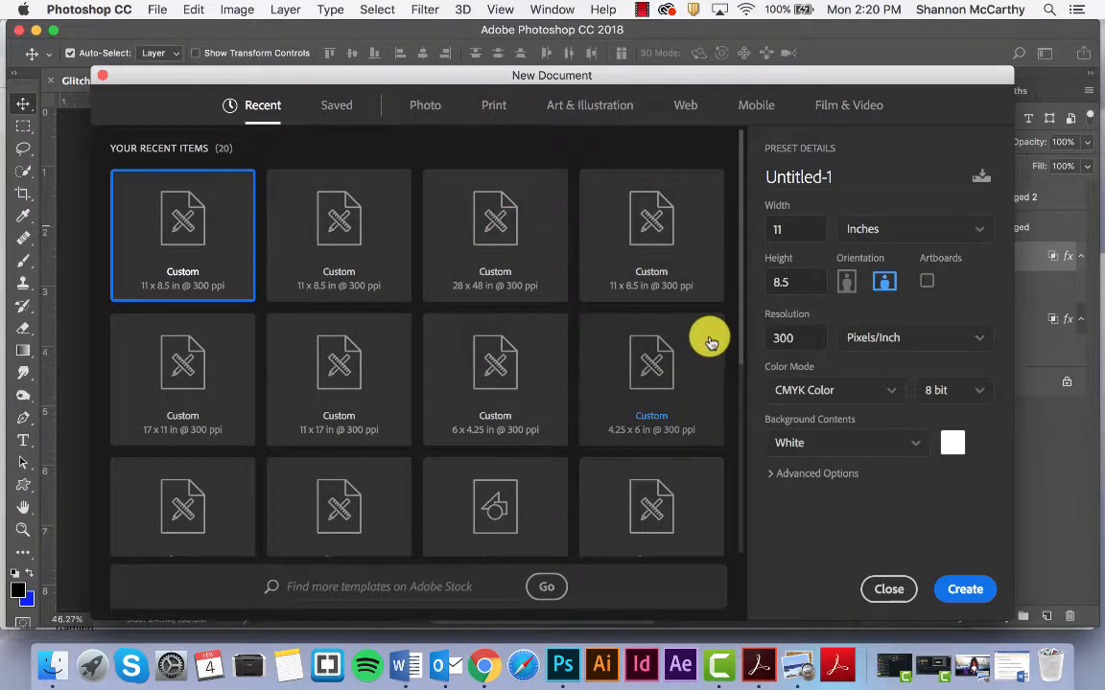
pyautogui.click(823, 395)
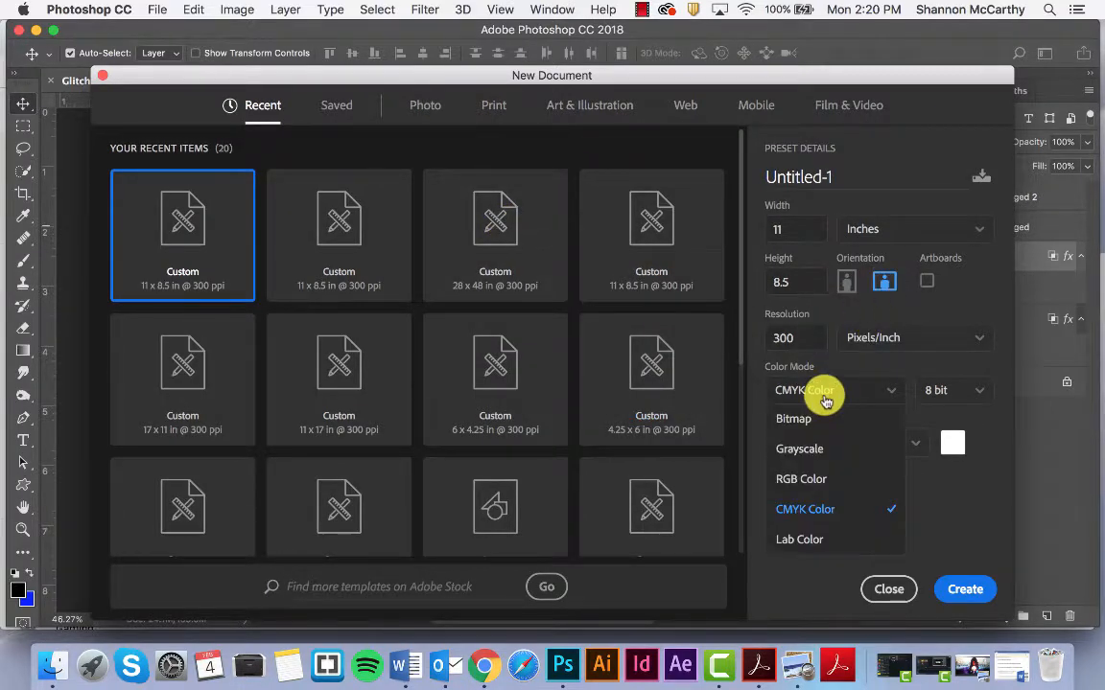
pyautogui.click(802, 480)
pyautogui.press('Return')
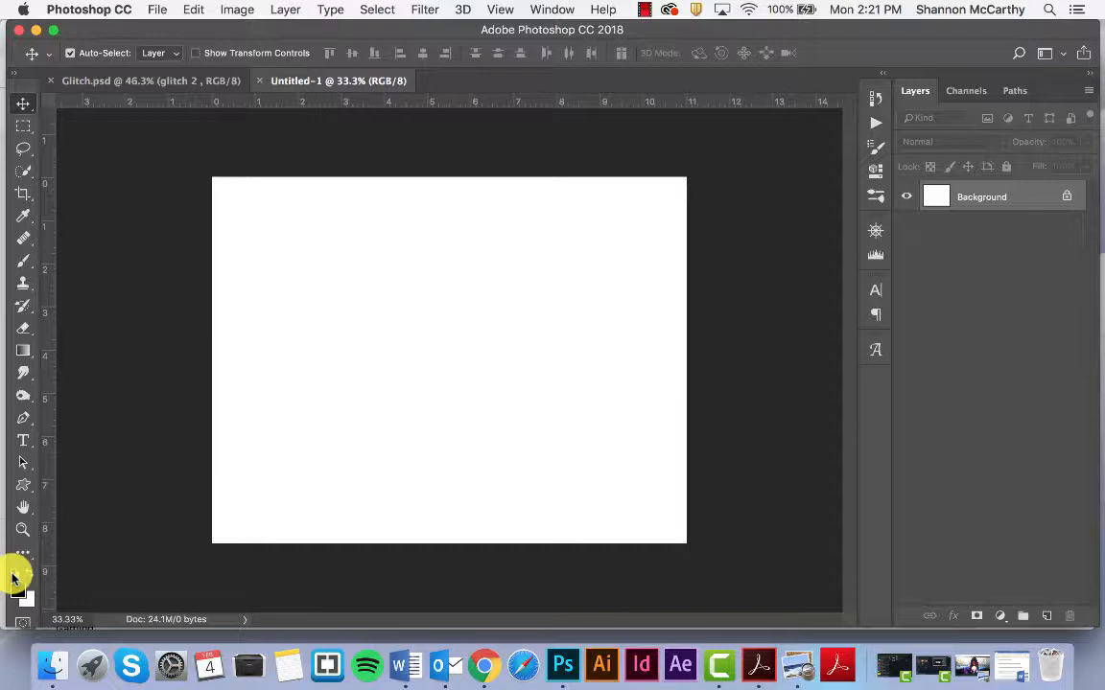
pyautogui.hotkey('alt', 'BackSpace')
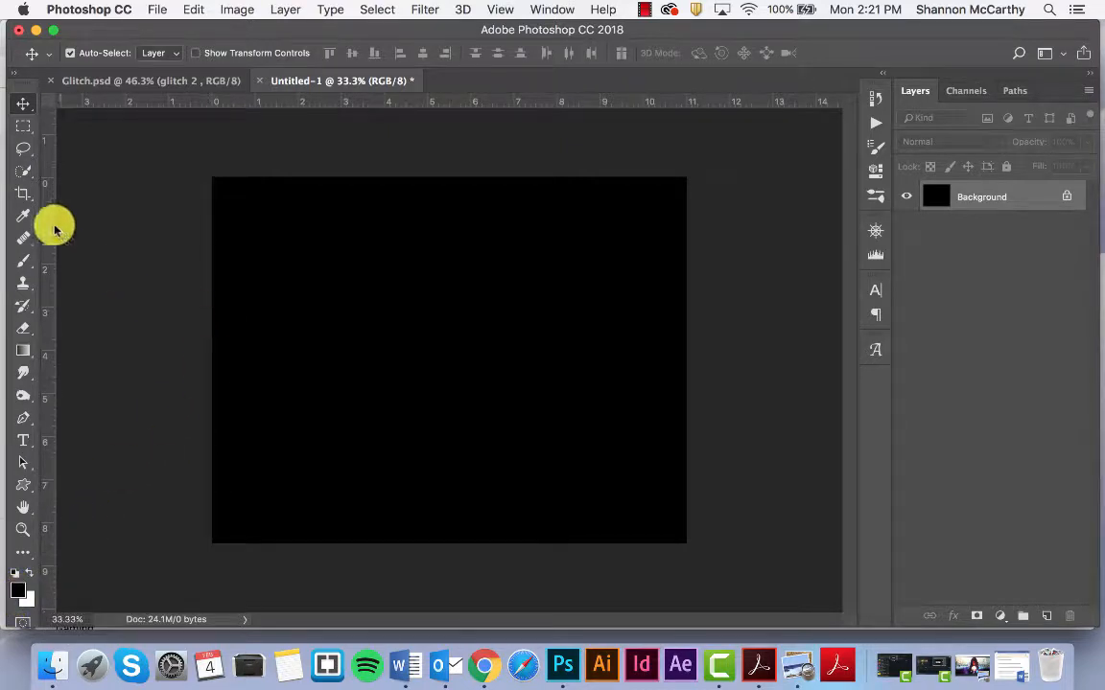
# Add the text RABBIT on the canvas and colour it white (ffffff).
pyautogui.press('t')
pyautogui.click(267, 350)
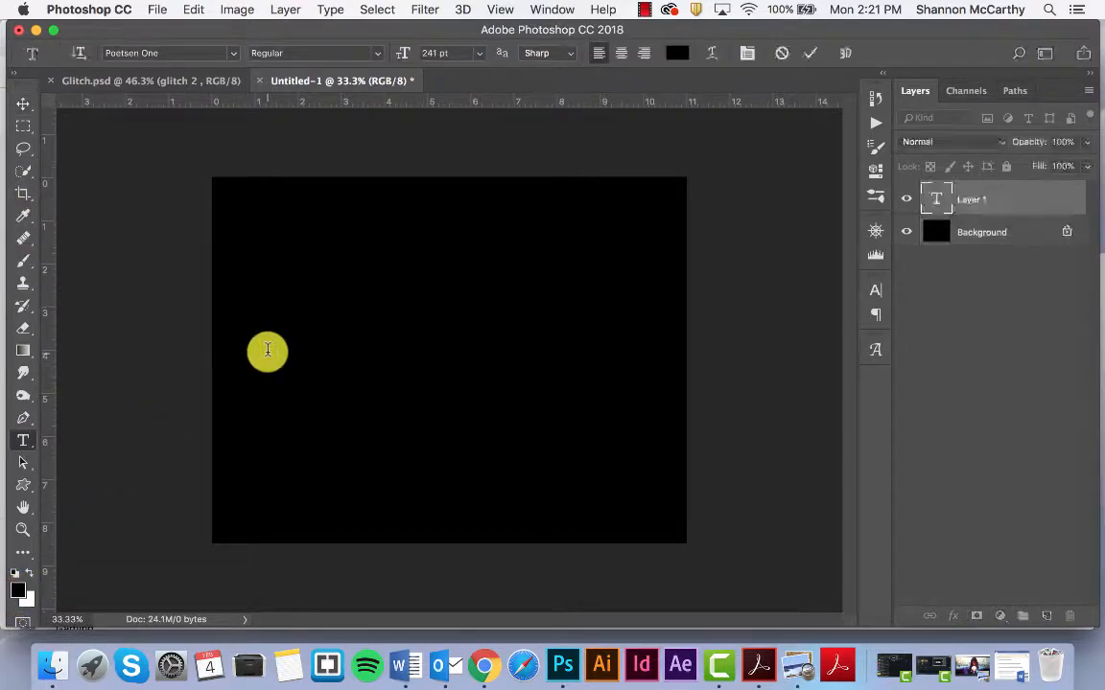
pyautogui.click(880, 294)
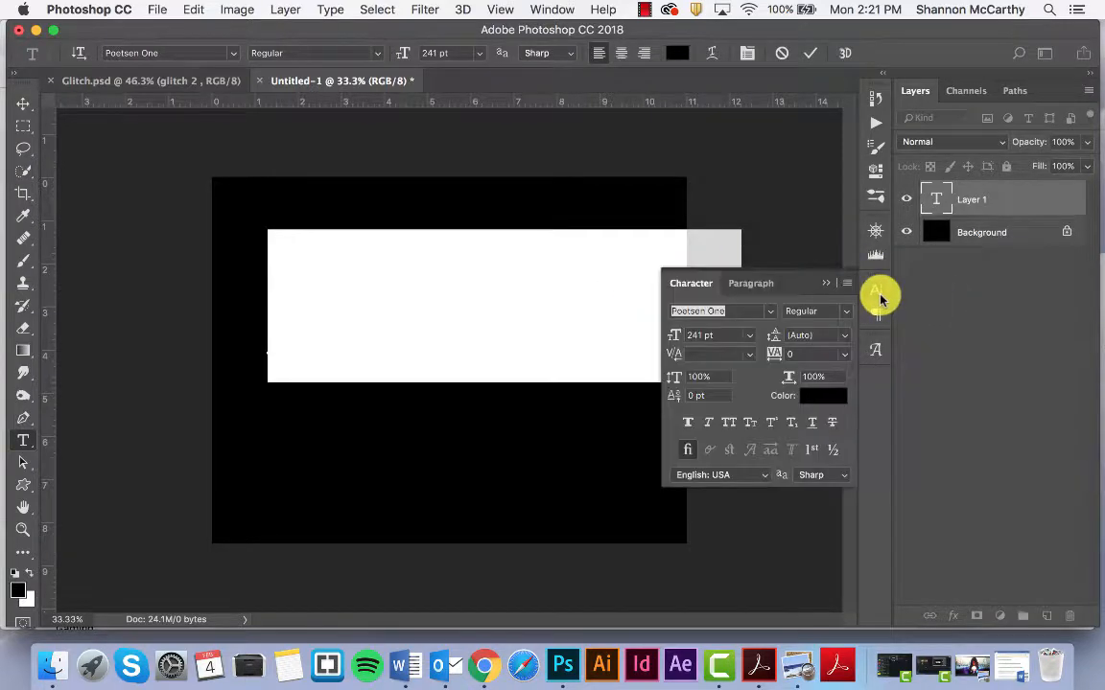
pyautogui.click(815, 394)
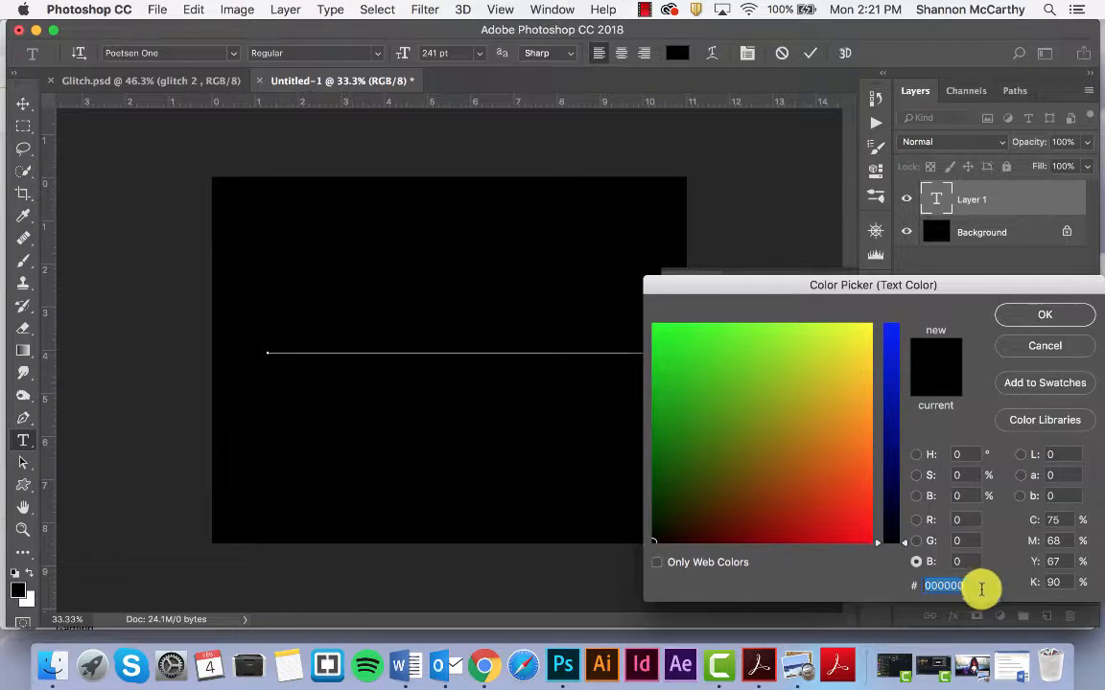
pyautogui.write('ffffff')
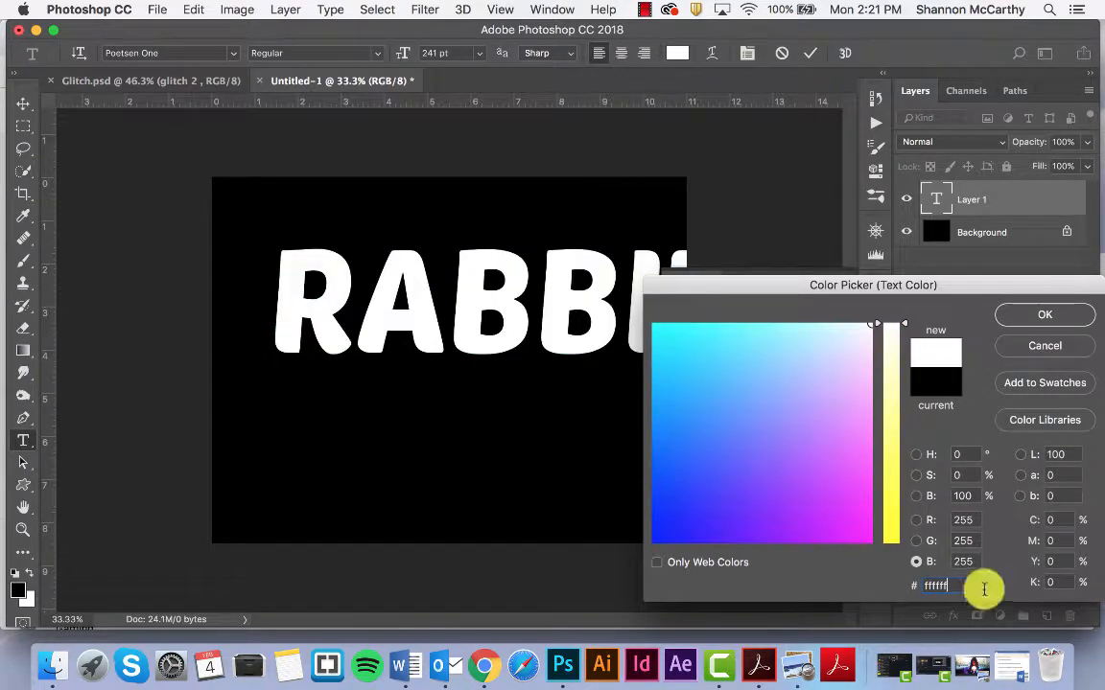
pyautogui.click(1017, 315)
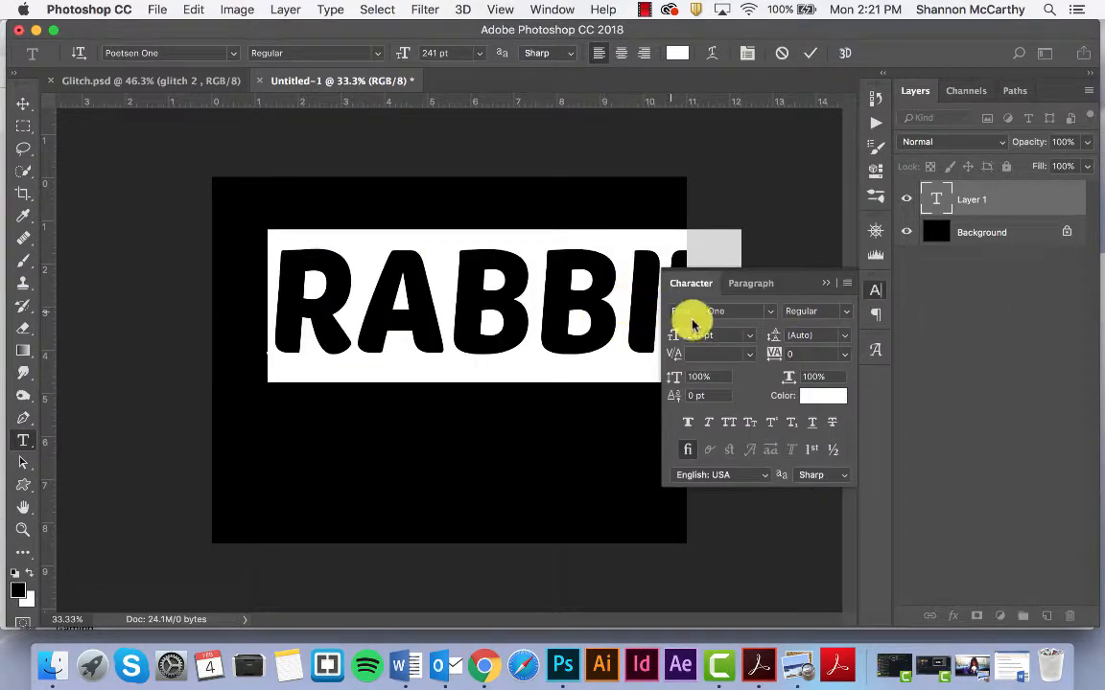
# Reduce the RABBIT text to about 220 pt and change its typeface to a narrow, squared sans-serif.
pyautogui.moveTo(674, 335); pyautogui.dragTo(655, 333)
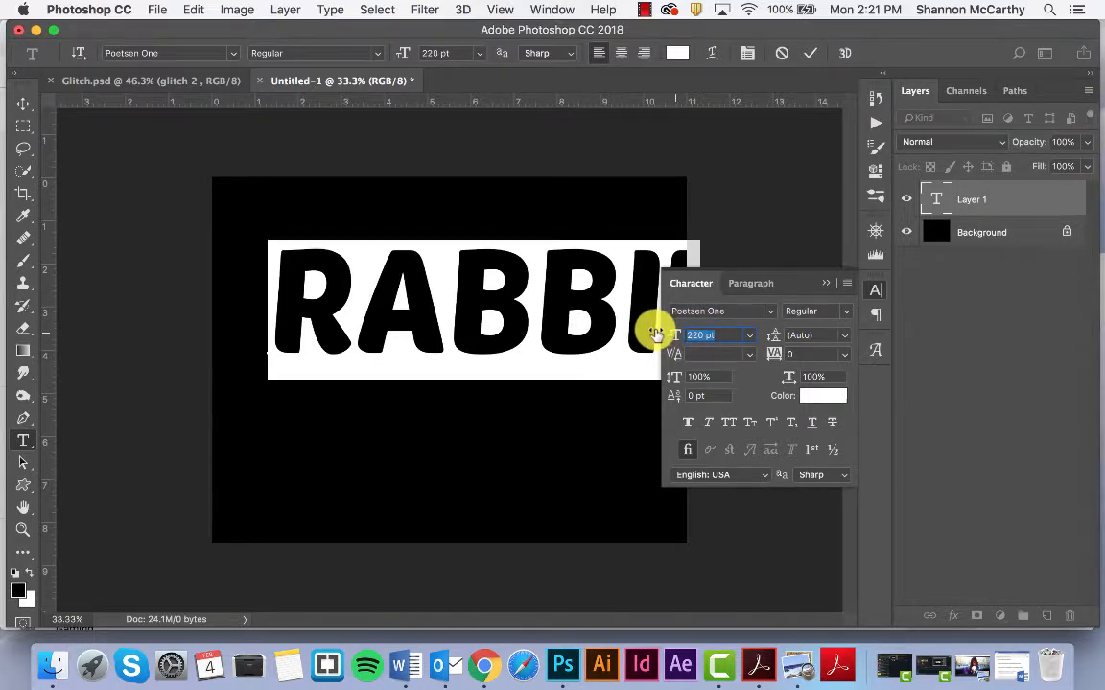
pyautogui.click(770, 312)
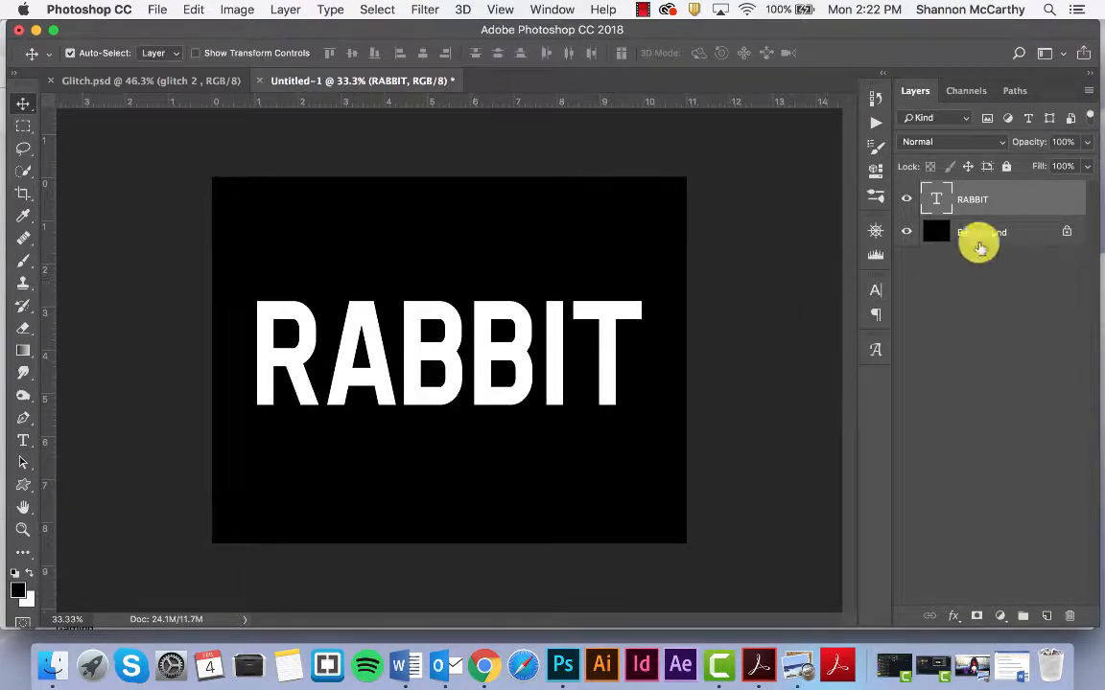
# Convert the RABBIT text layer to a smart object and duplicate it.
pyautogui.rightClick(1048, 200)
pyautogui.click(955, 368)
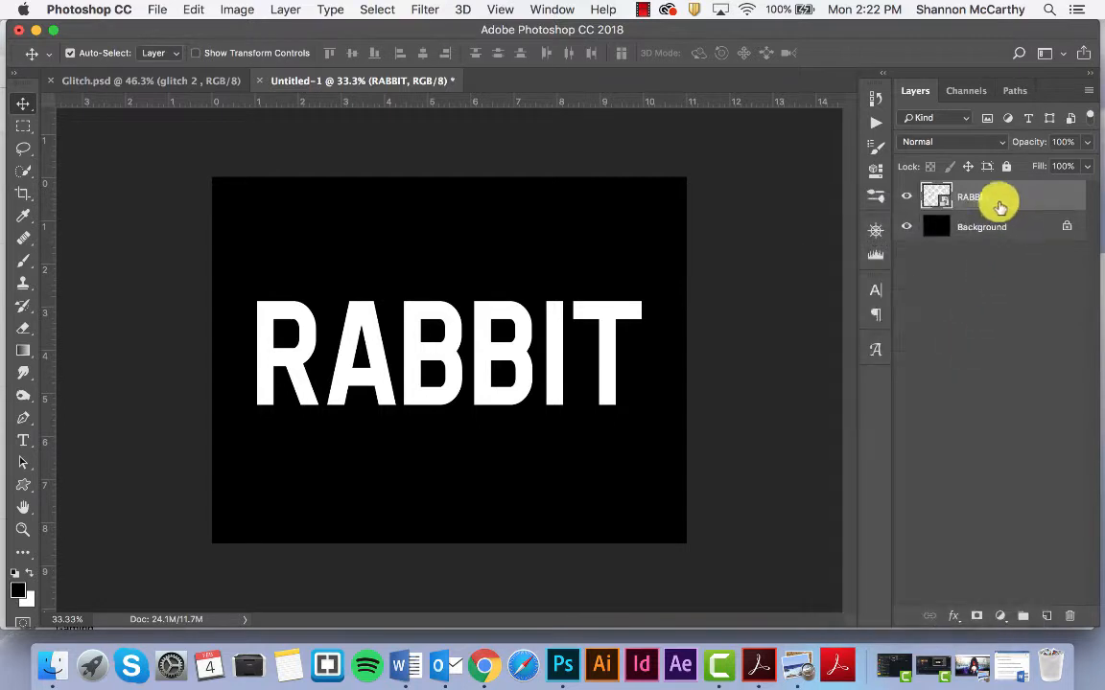
pyautogui.doubleClick(993, 199)
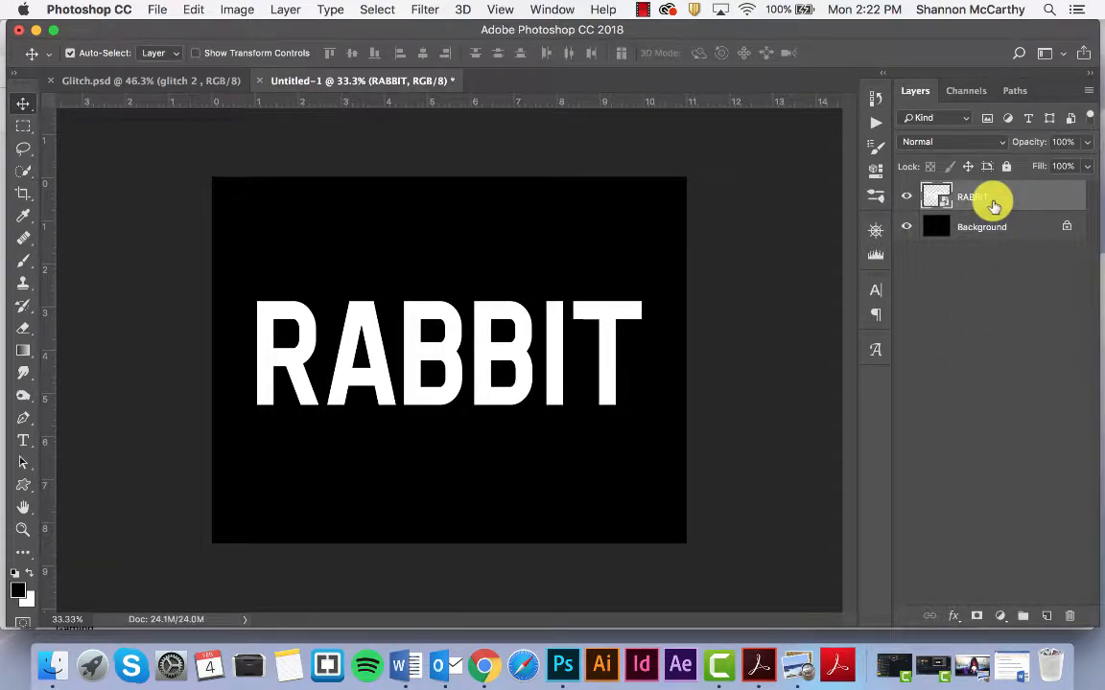
pyautogui.press('super+j')
pyautogui.click(975, 228)
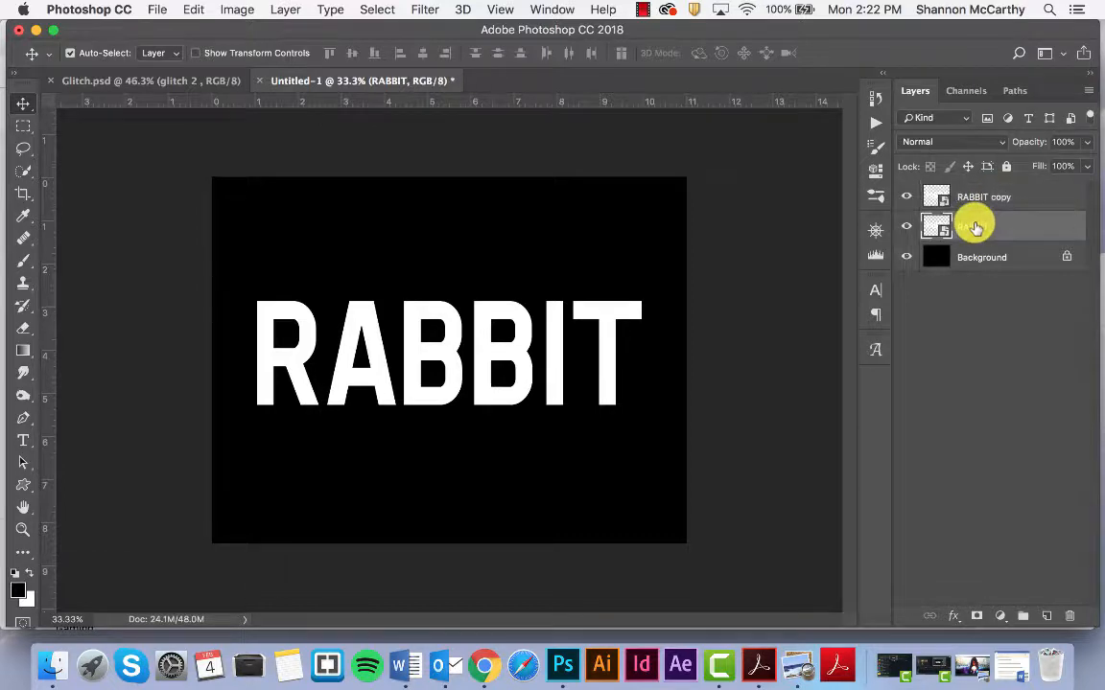
# Rename the upper RABBIT copy as glitch 2 and the original RABBIT layer as glitch 1.
pyautogui.doubleClick(1002, 195)
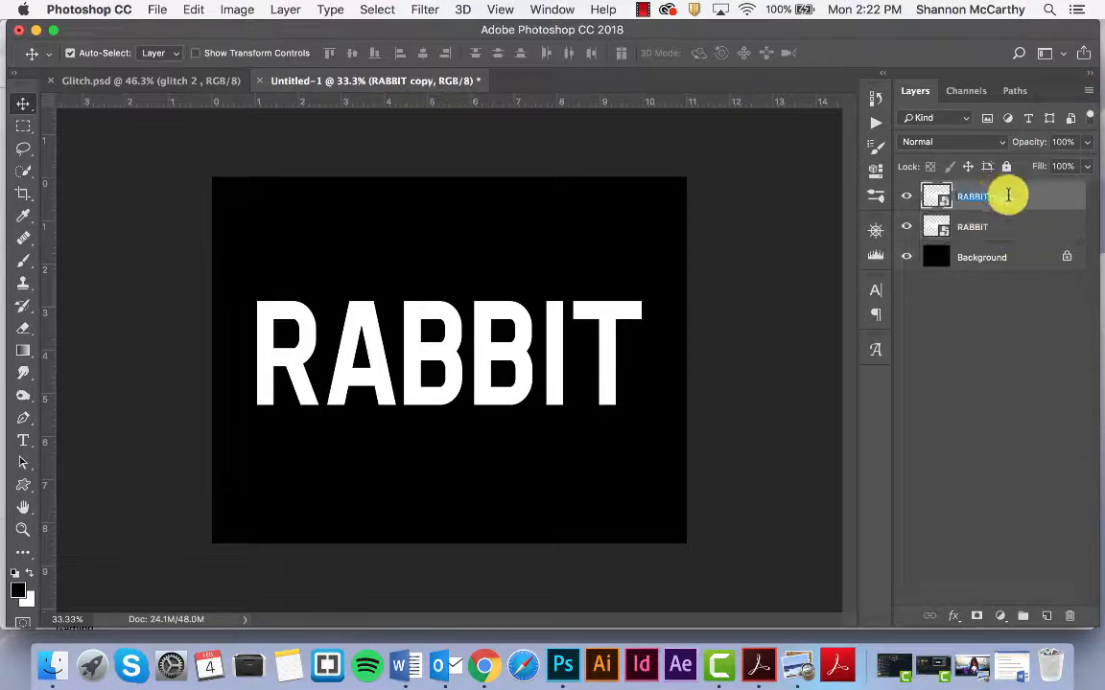
pyautogui.write('glitch 2')
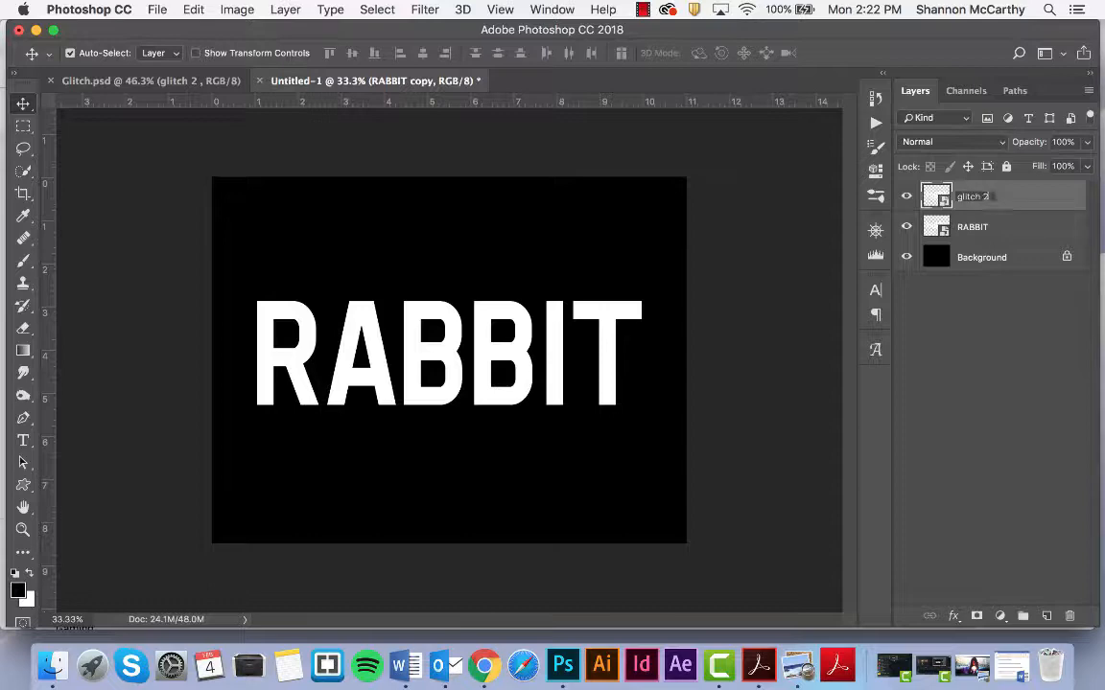
pyautogui.doubleClick(987, 225)
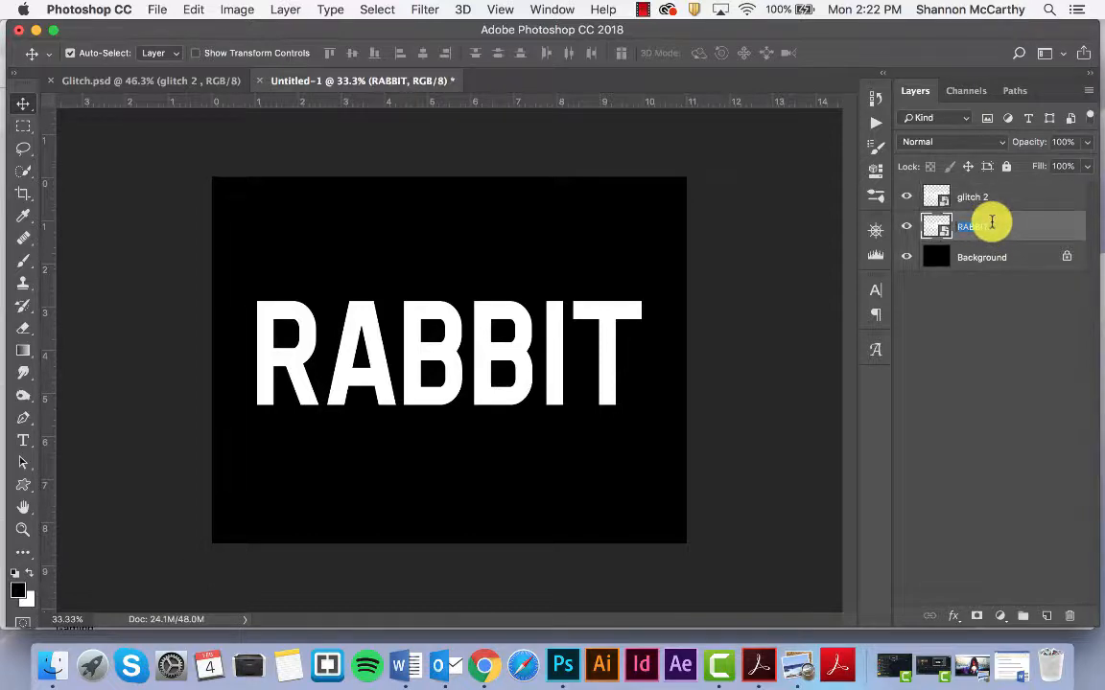
pyautogui.write('glitch 1')
pyautogui.press('Return')
# Restrict the glitch 1 layer to the red channel by turning off G and B in its blending options.
pyautogui.rightClick(1055, 226)
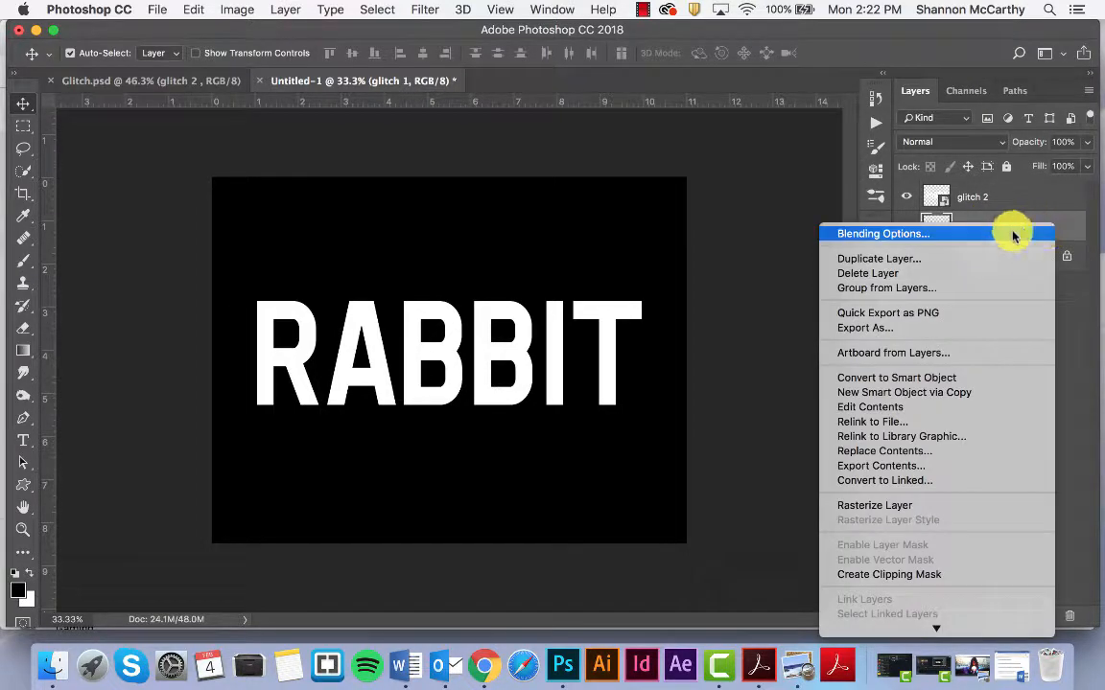
pyautogui.click(984, 236)
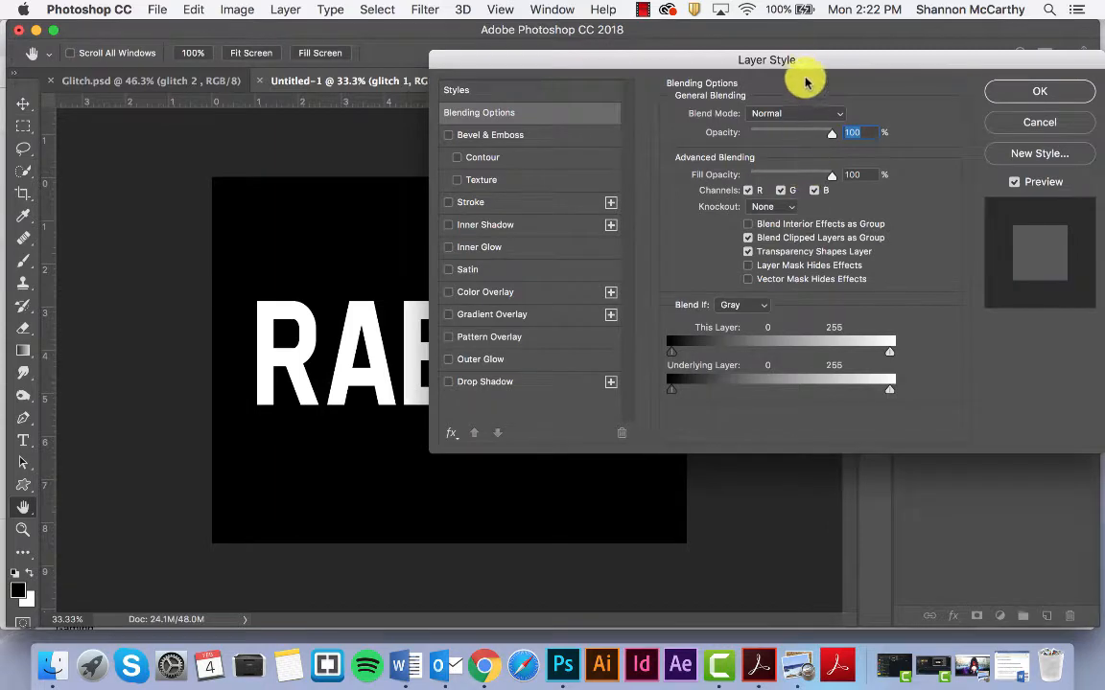
pyautogui.moveTo(805, 60); pyautogui.dragTo(710, 97)
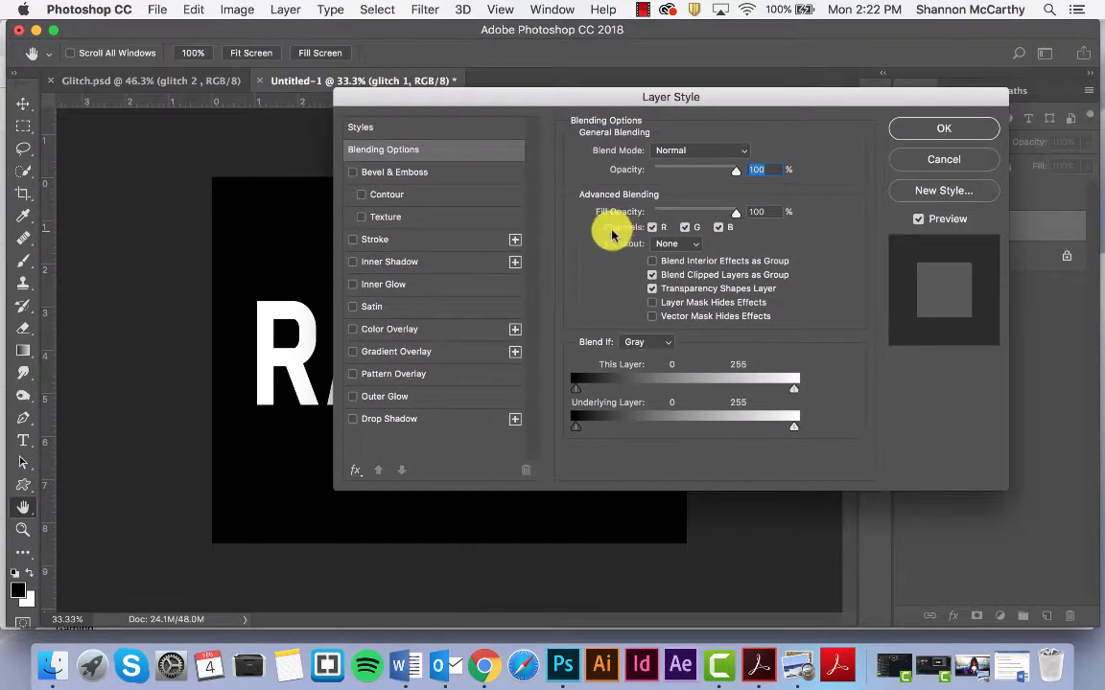
pyautogui.click(684, 228)
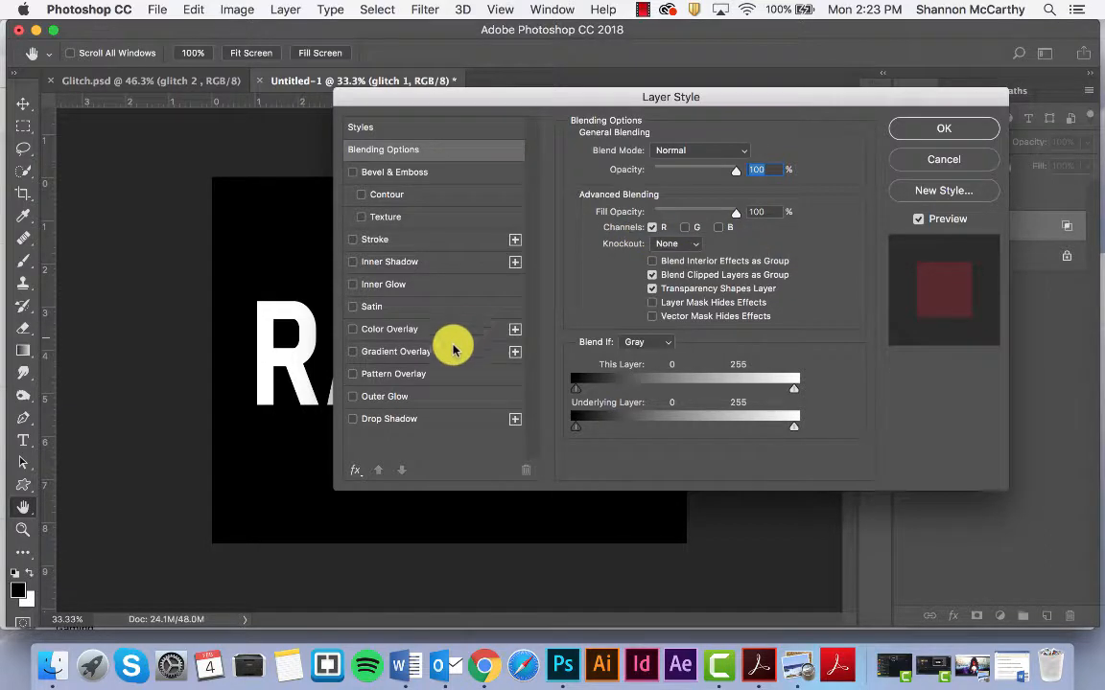
# Add a white Outer Glow to glitch 1 in Screen mode with 50% opacity and 9 px size.
pyautogui.click(381, 397)
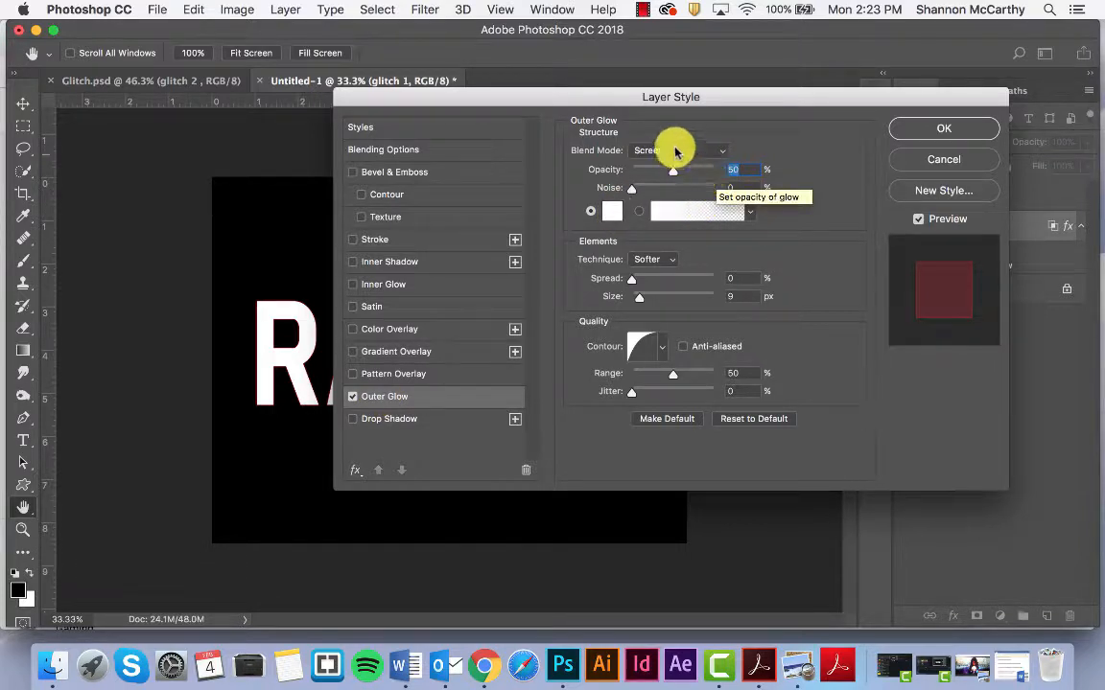
pyautogui.click(686, 151)
pyautogui.click(687, 155)
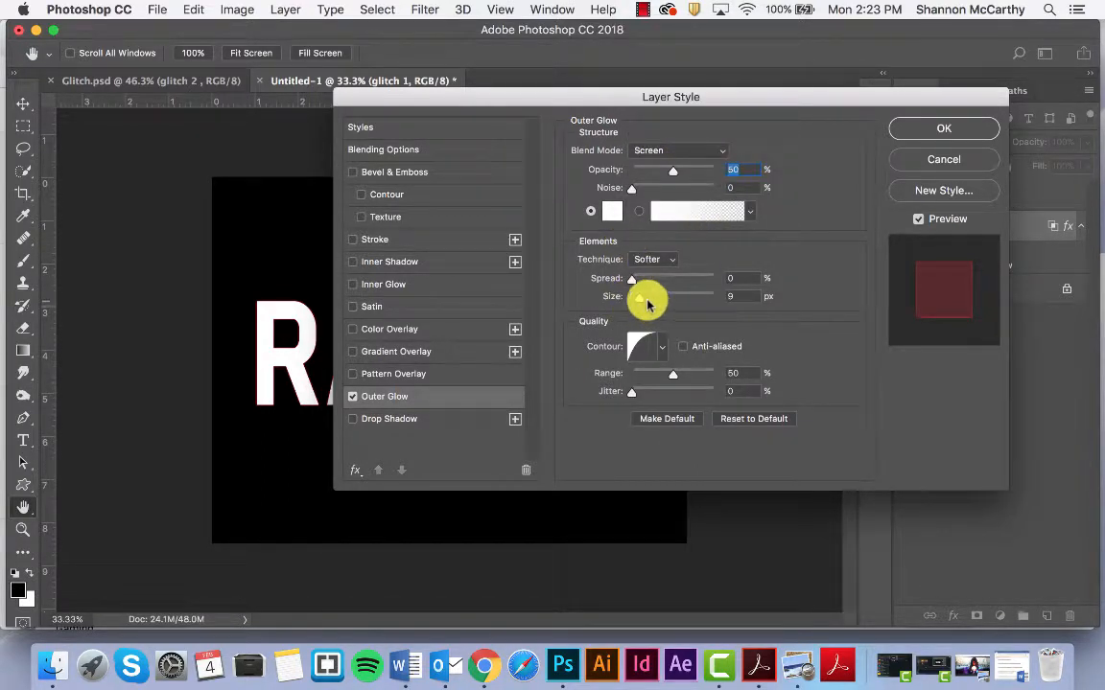
pyautogui.click(914, 131)
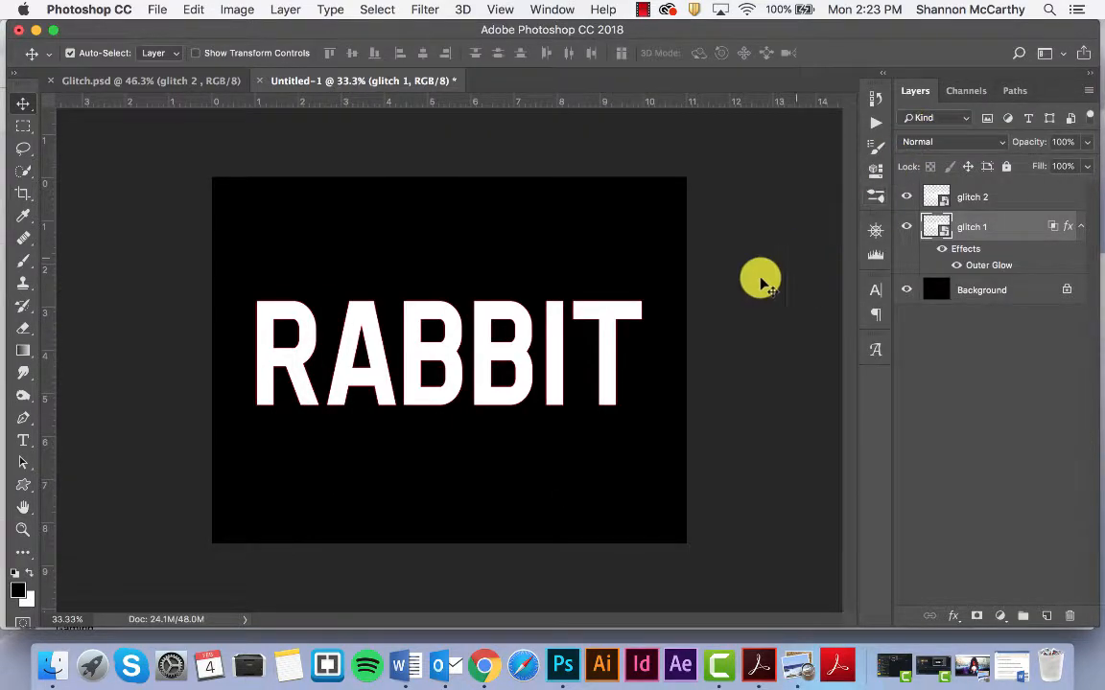
# Turn off the red channel for the glitch 2 layer and add a white Outer Glow with 50% opacity and 9 px size.
pyautogui.moveTo(505, 353)
pyautogui.mouseDown()
pyautogui.moveTo(573, 351)
pyautogui.moveTo(501, 350)
pyautogui.mouseUp()
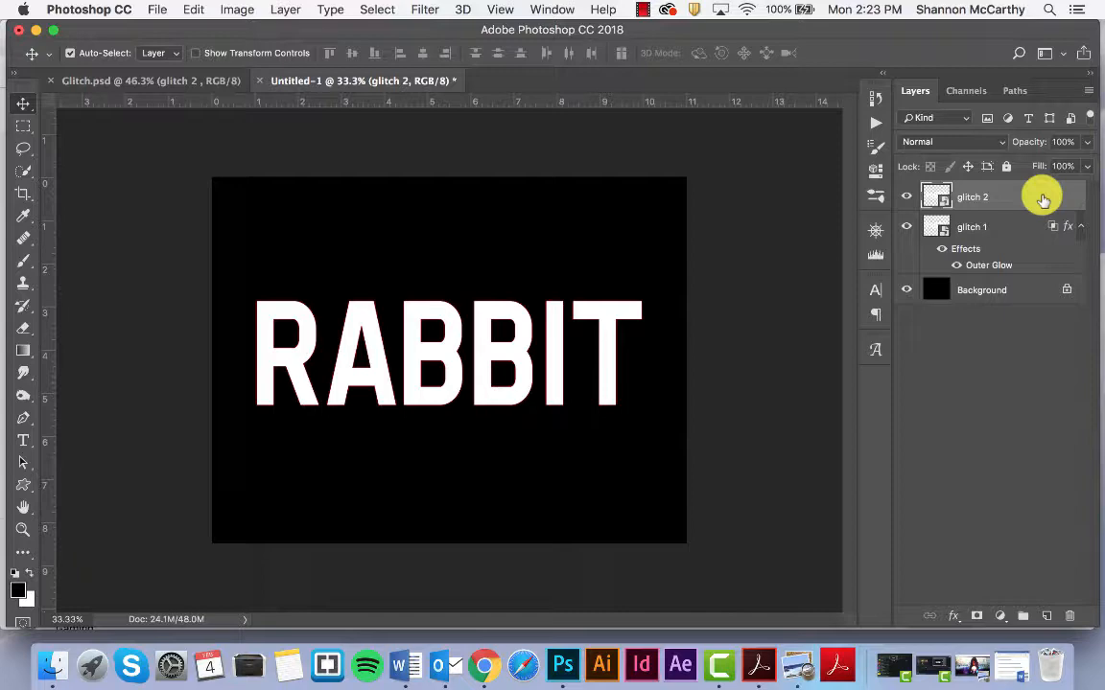
pyautogui.rightClick(1042, 198)
pyautogui.click(1035, 203)
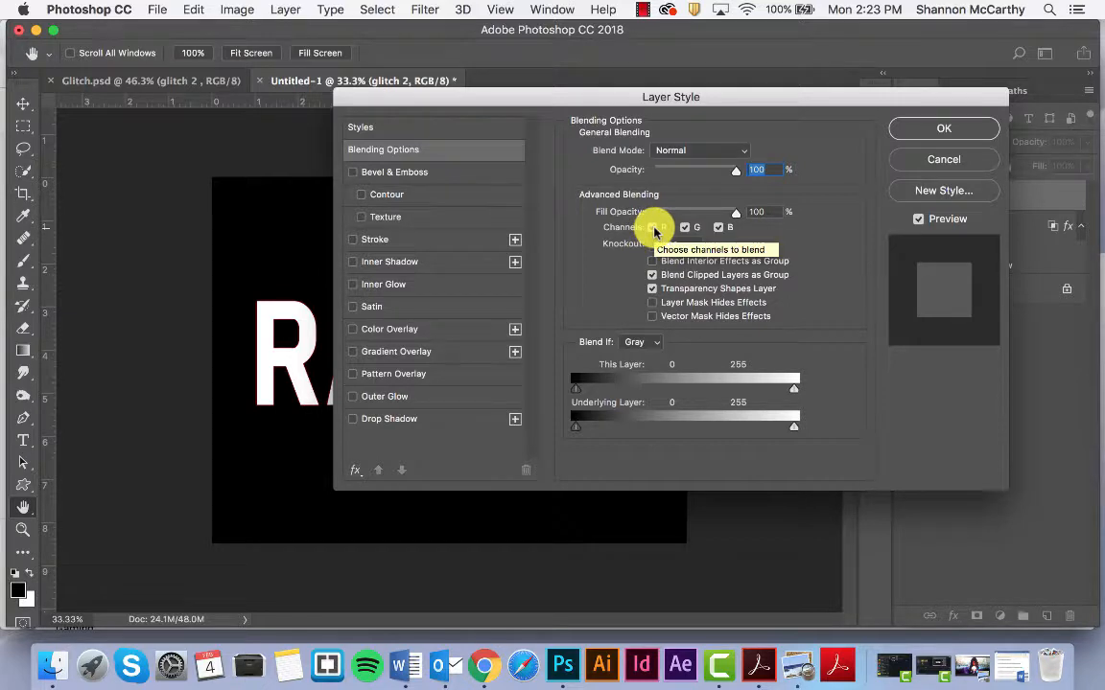
pyautogui.click(653, 228)
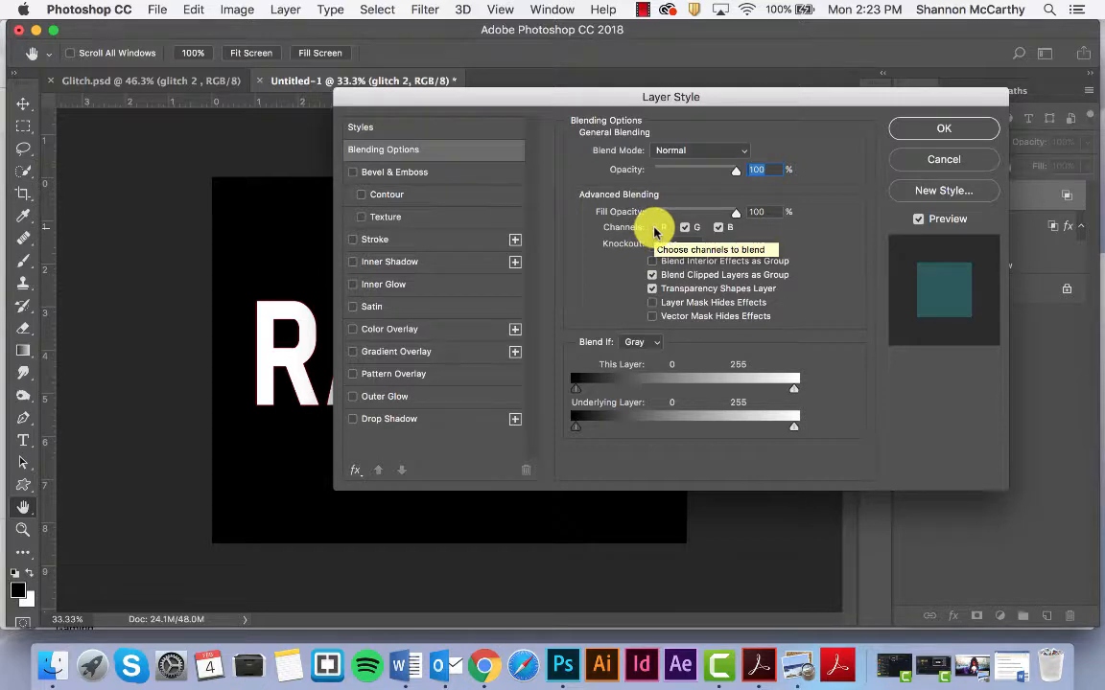
pyautogui.click(394, 397)
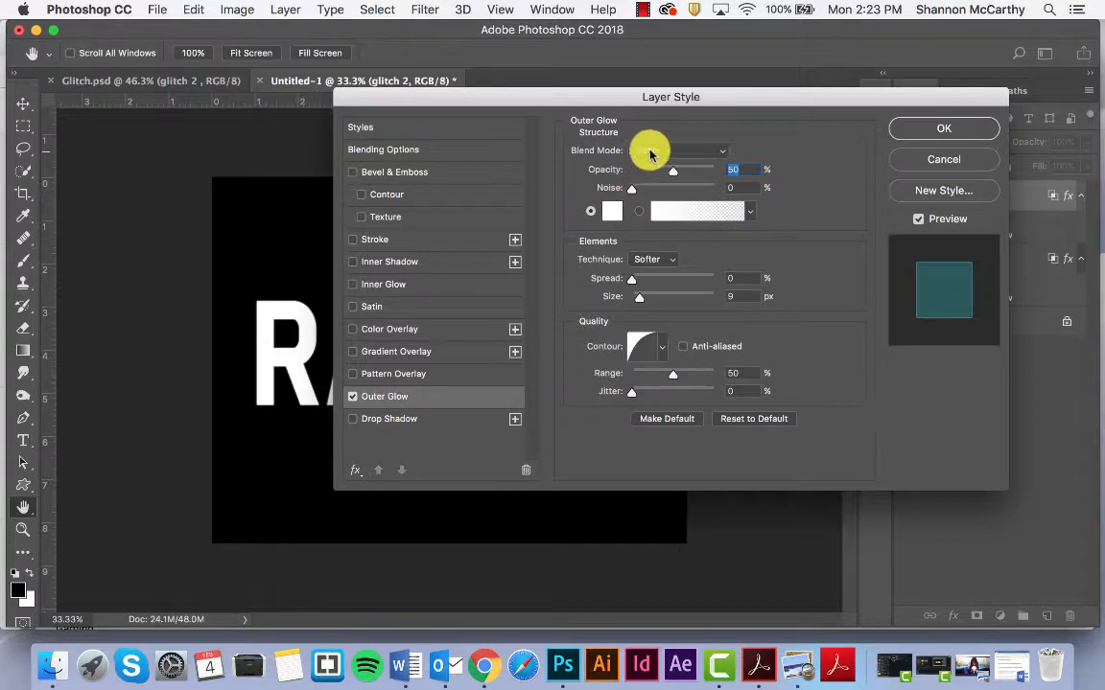
pyautogui.click(943, 128)
# Shift the glitch 2 text slightly down and to the right of glitch 1 so red and cyan edges separate.
pyautogui.press('v')
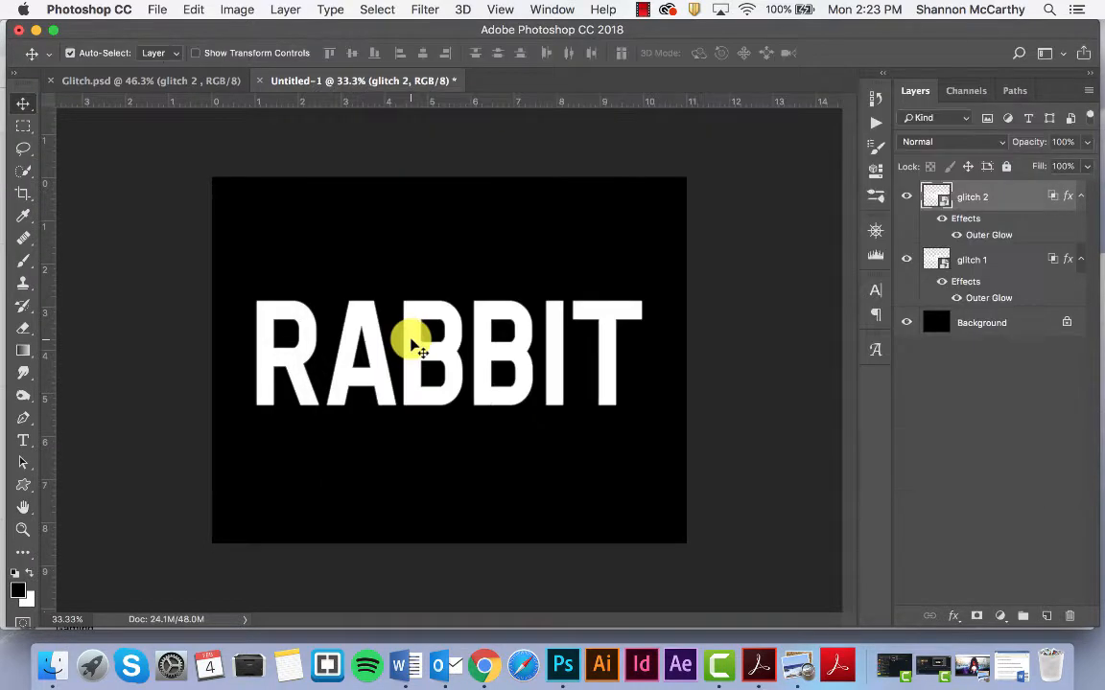
pyautogui.moveTo(415, 343)
pyautogui.mouseDown()
pyautogui.moveTo(460, 363)
pyautogui.moveTo(388, 352)
pyautogui.moveTo(417, 329)
pyautogui.moveTo(414, 347)
pyautogui.mouseUp()
pyautogui.moveTo(365, 316)
pyautogui.mouseDown()
pyautogui.moveTo(385, 324)
pyautogui.moveTo(369, 327)
pyautogui.moveTo(388, 372)
pyautogui.moveTo(405, 330)
pyautogui.moveTo(398, 314)
pyautogui.moveTo(379, 306)
pyautogui.moveTo(371, 317)
pyautogui.moveTo(383, 323)
pyautogui.moveTo(375, 314)
pyautogui.moveTo(387, 308)
pyautogui.moveTo(372, 321)
pyautogui.mouseUp()
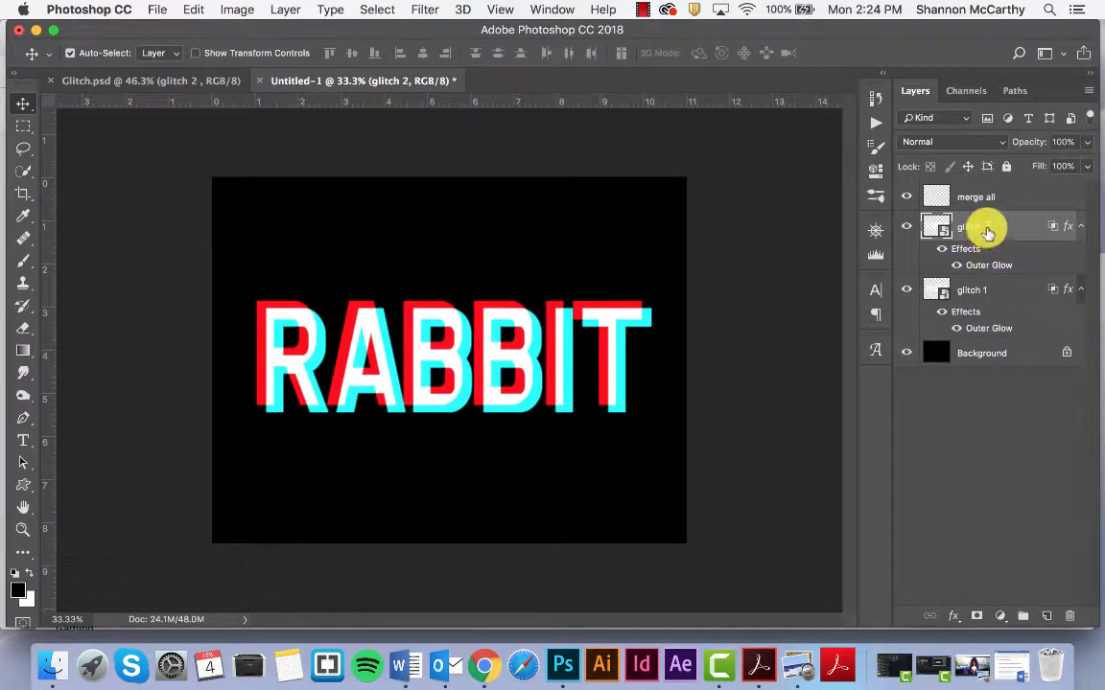
# Stamp glitch 2, glitch 1 and Background into a new merged layer, and delete the empty merge all layer.
pyautogui.keyDown('shift'); pyautogui.click(985, 301); pyautogui.keyUp('shift')
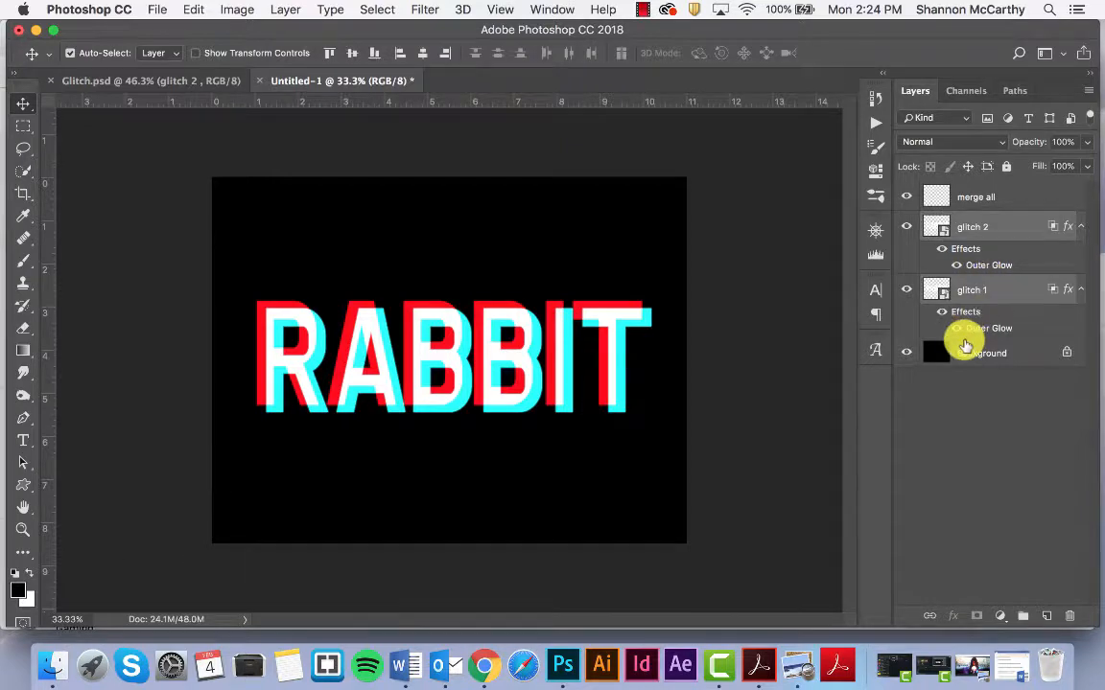
pyautogui.keyDown('shift'); pyautogui.click(965, 354); pyautogui.keyUp('shift')
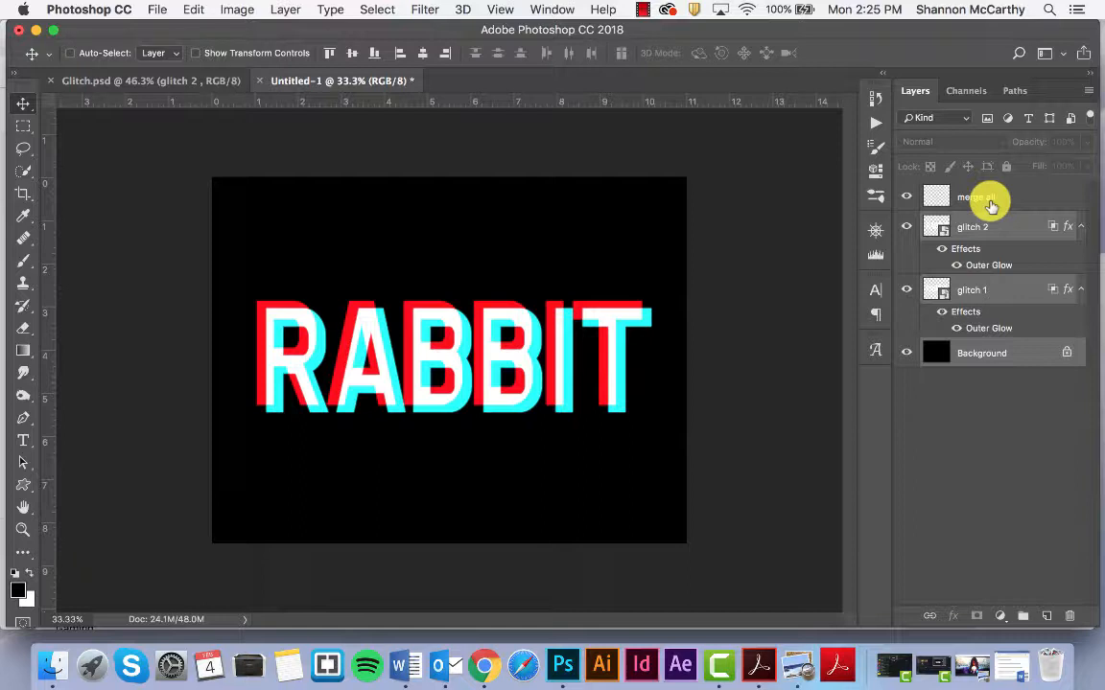
pyautogui.press('alt+shift+super+e')
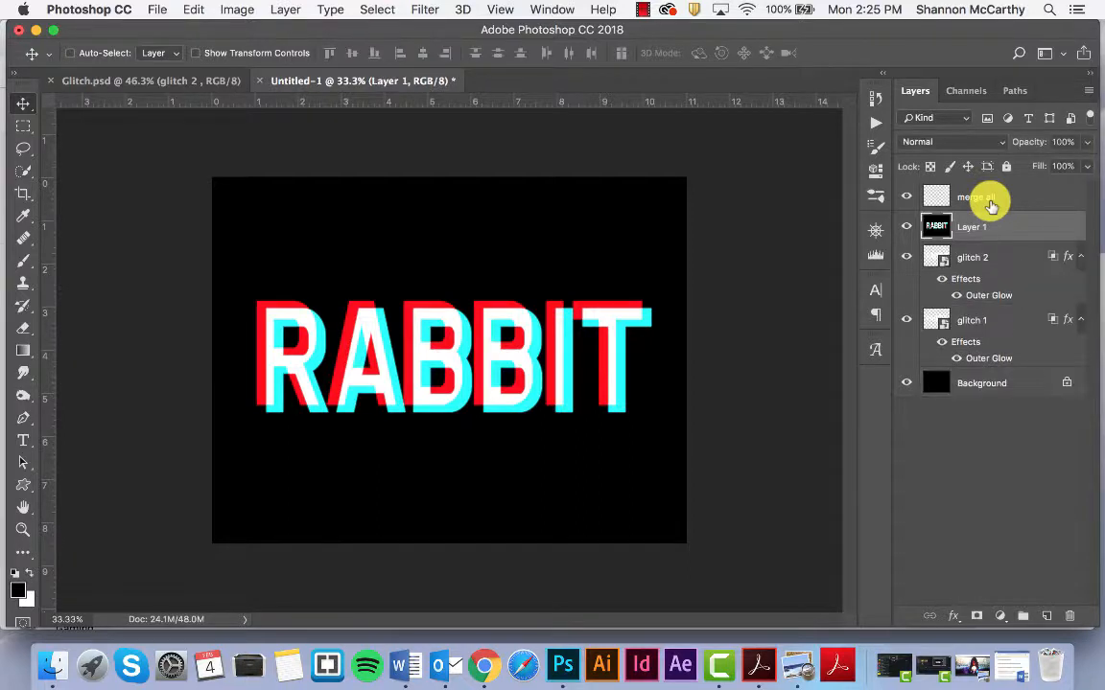
pyautogui.click(992, 205)
pyautogui.press('Delete')
# Rename the newly stamped layer above glitch 2 as merged 1.
pyautogui.doubleClick(975, 196)
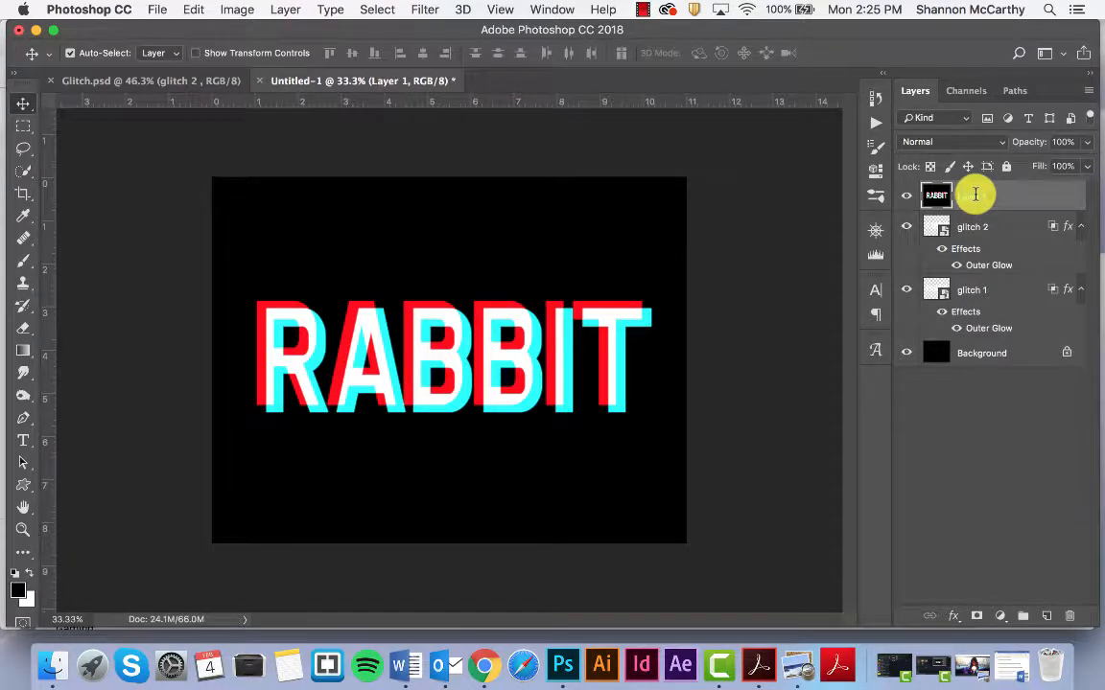
pyautogui.write('merg')
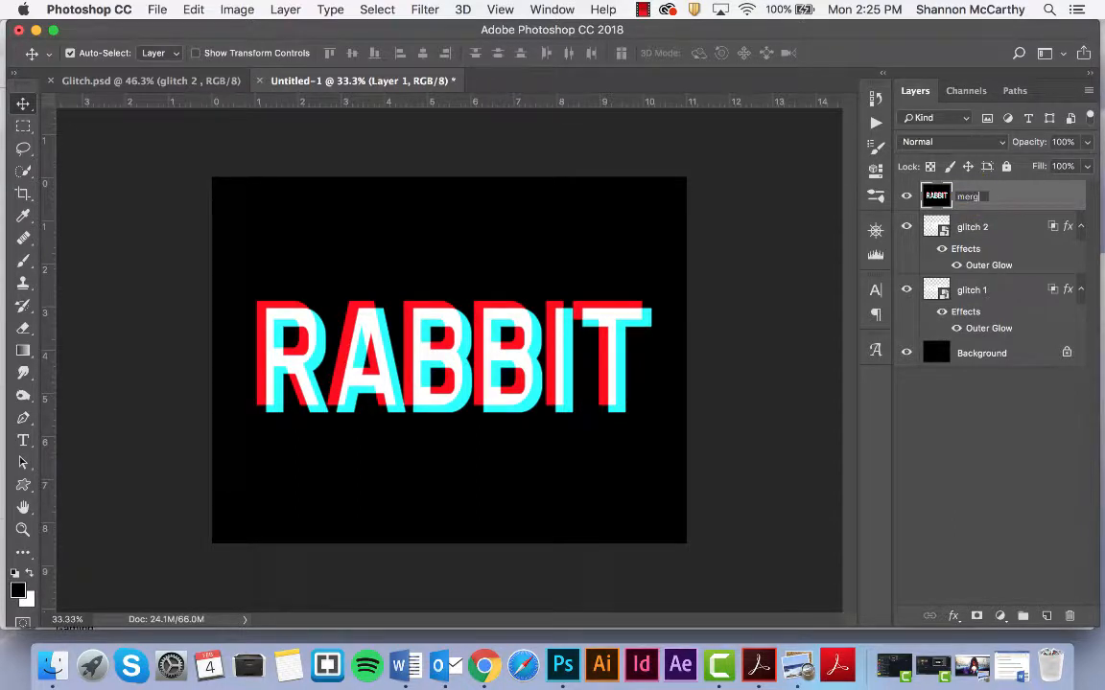
pyautogui.write('ed 1')
pyautogui.click(958, 383)
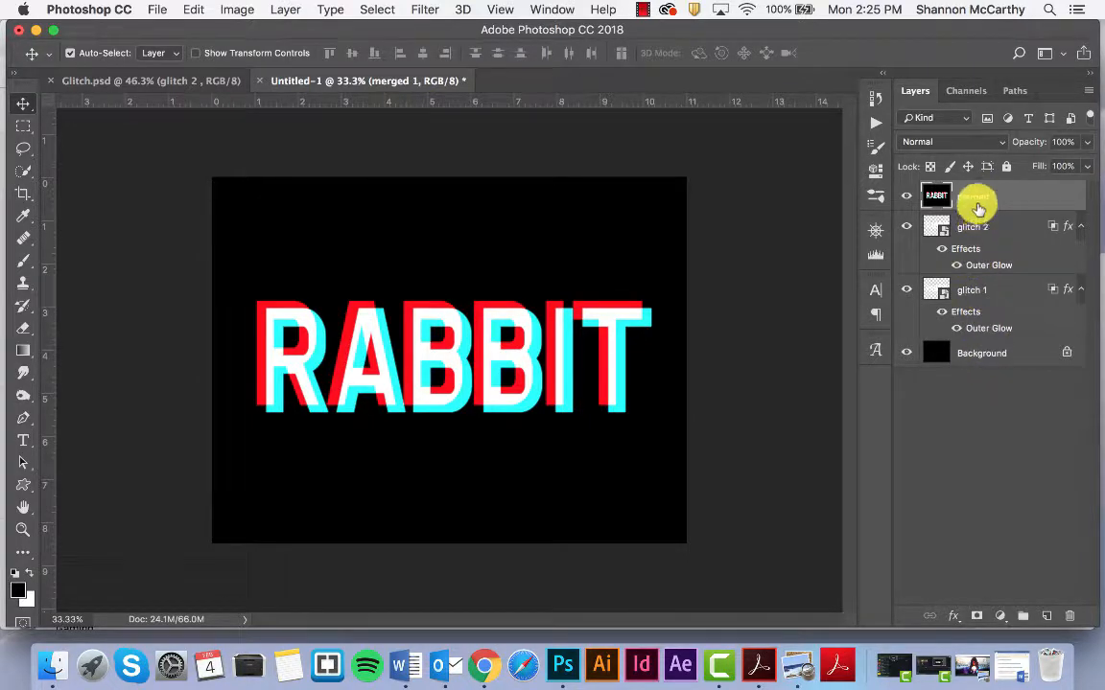
# Duplicate the merged 1 layer, hide the duplicate and rename it as merged 2.
pyautogui.press('super+j')
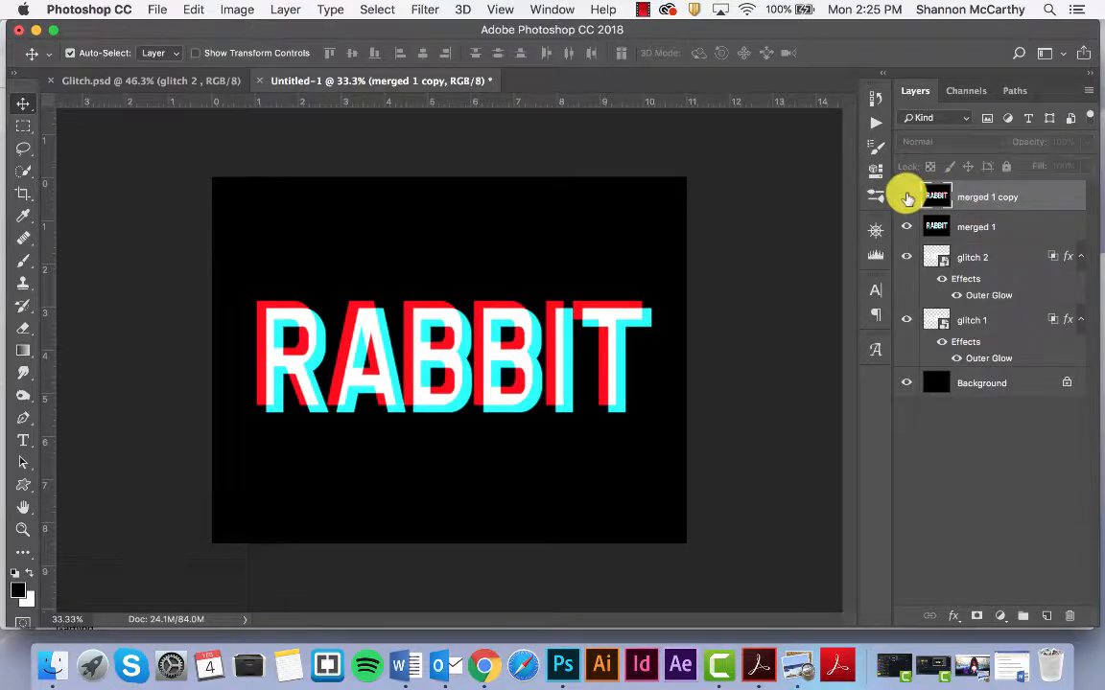
pyautogui.click(907, 197)
pyautogui.doubleClick(1009, 197)
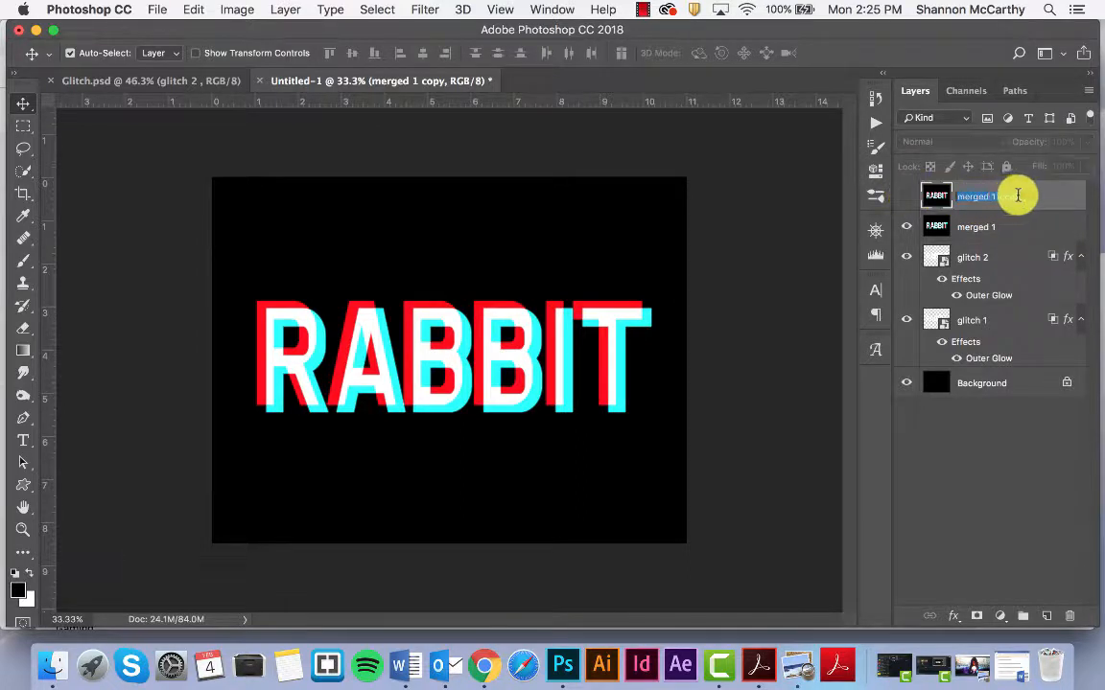
pyautogui.write('merged 2')
pyautogui.press('Return')
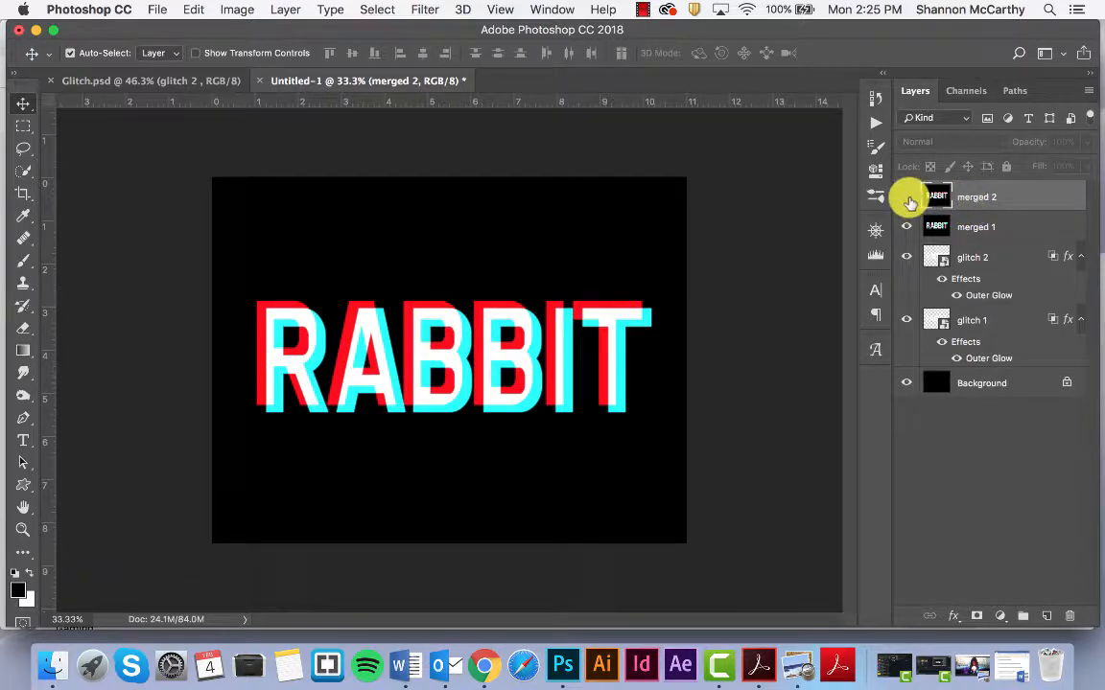
# Select several thin horizontal bands about 9.7 in wide across the RABBIT text on merged 1 and add a layer mask from them.
pyautogui.click(22, 126)
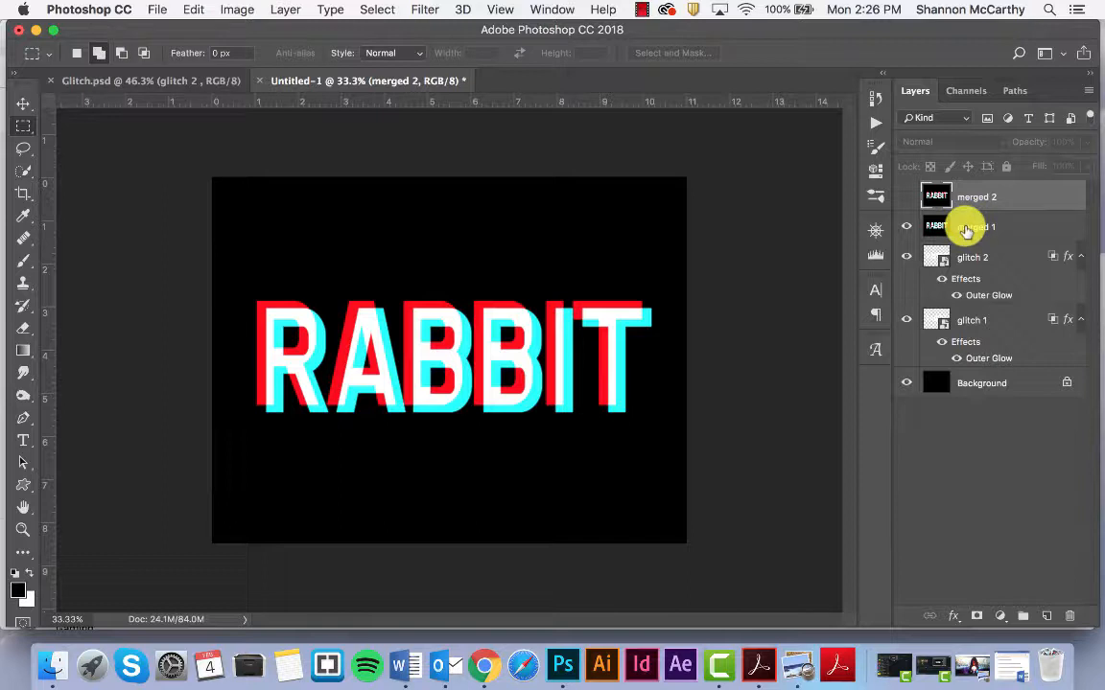
pyautogui.click(965, 232)
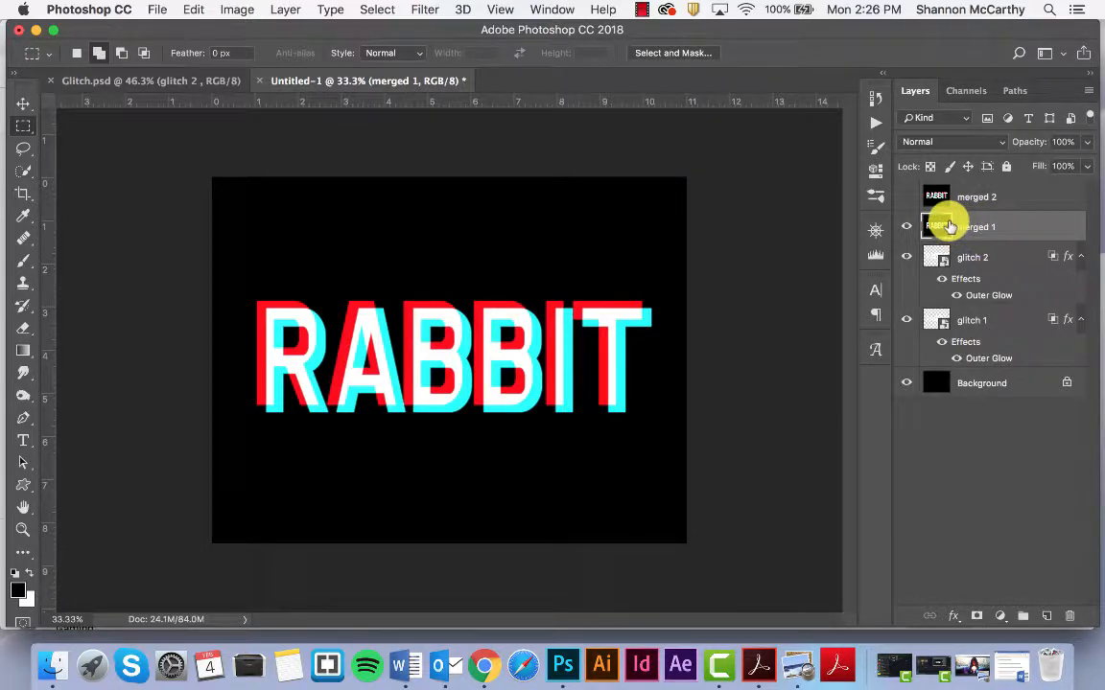
pyautogui.moveTo(249, 292); pyautogui.dragTo(657, 312)
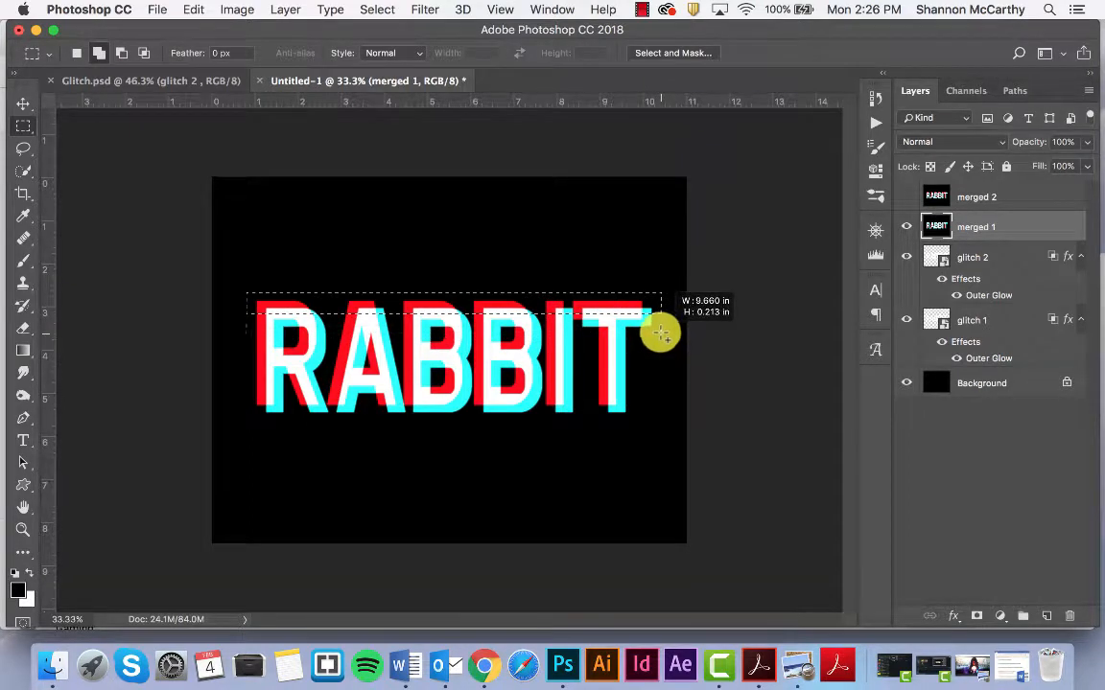
pyautogui.moveTo(662, 333); pyautogui.dragTo(660, 331)
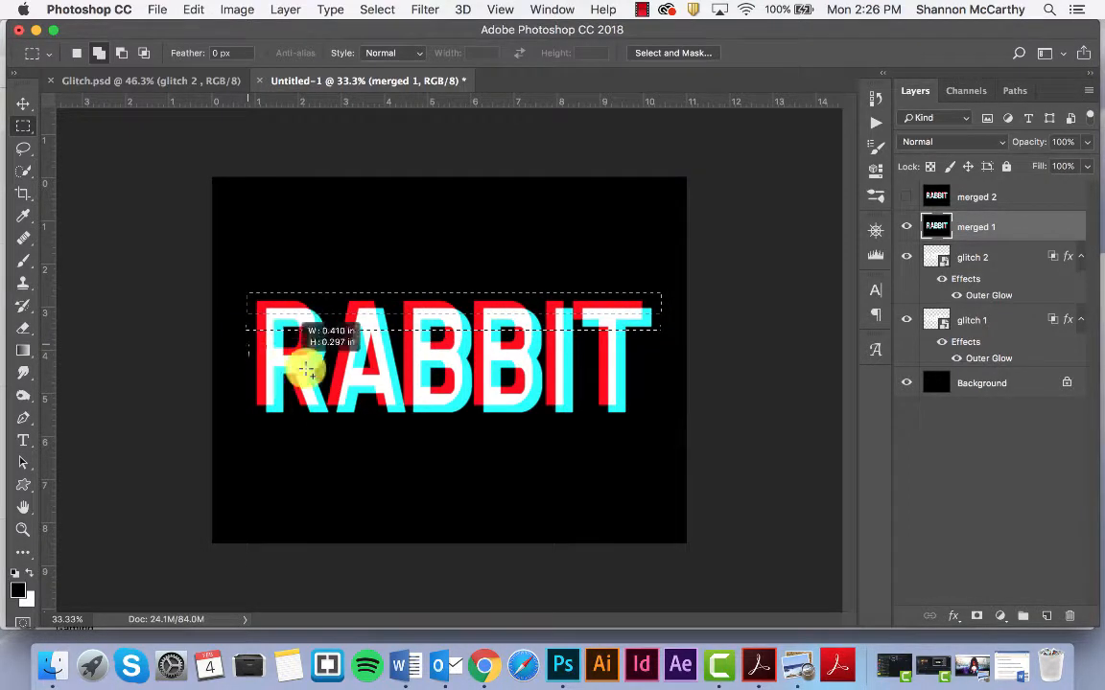
pyautogui.moveTo(305, 369); pyautogui.dragTo(645, 395)
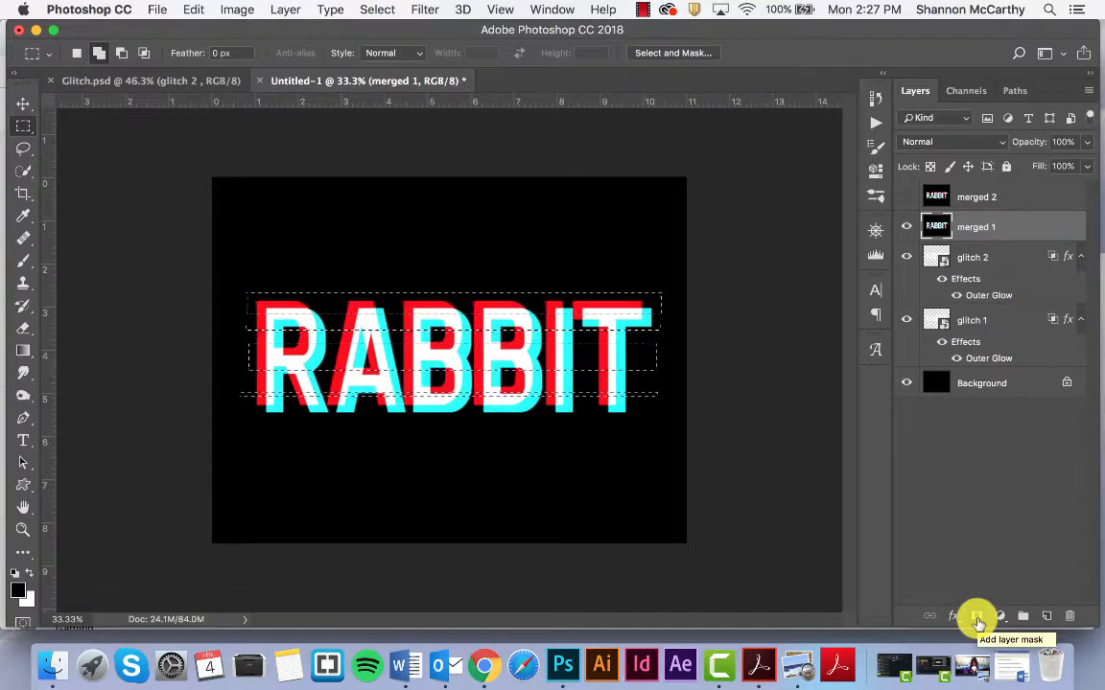
pyautogui.click(976, 618)
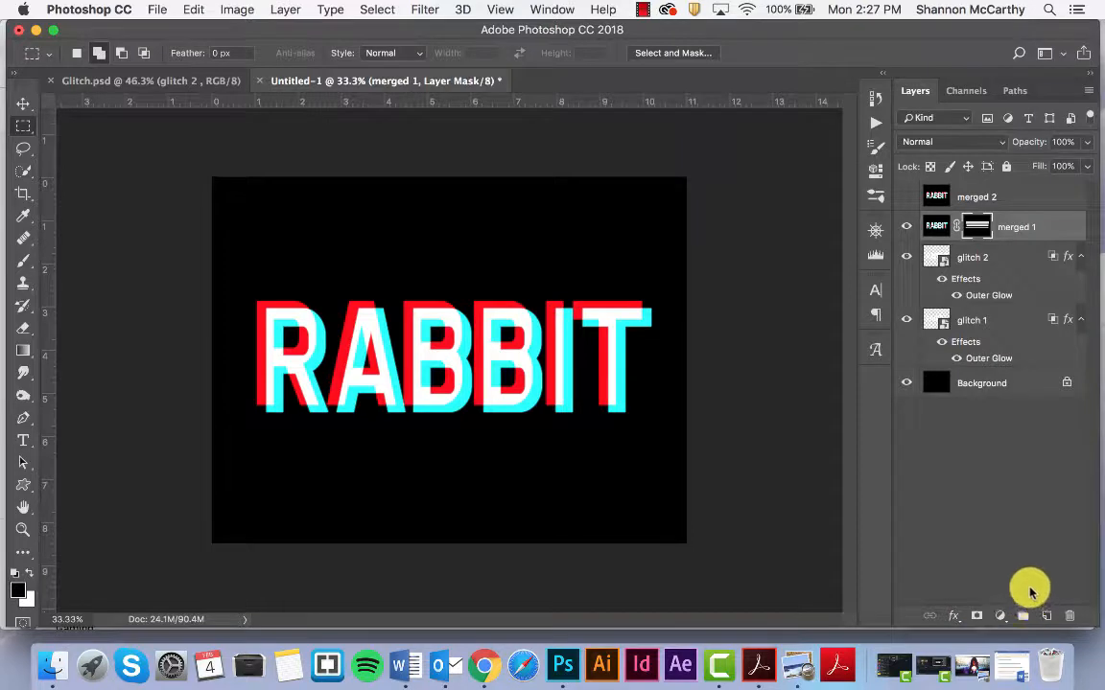
# Apply the Mezzotint filter with the Short Strokes type to the image of merged 1, leaving its mask alone.
pyautogui.click(936, 228)
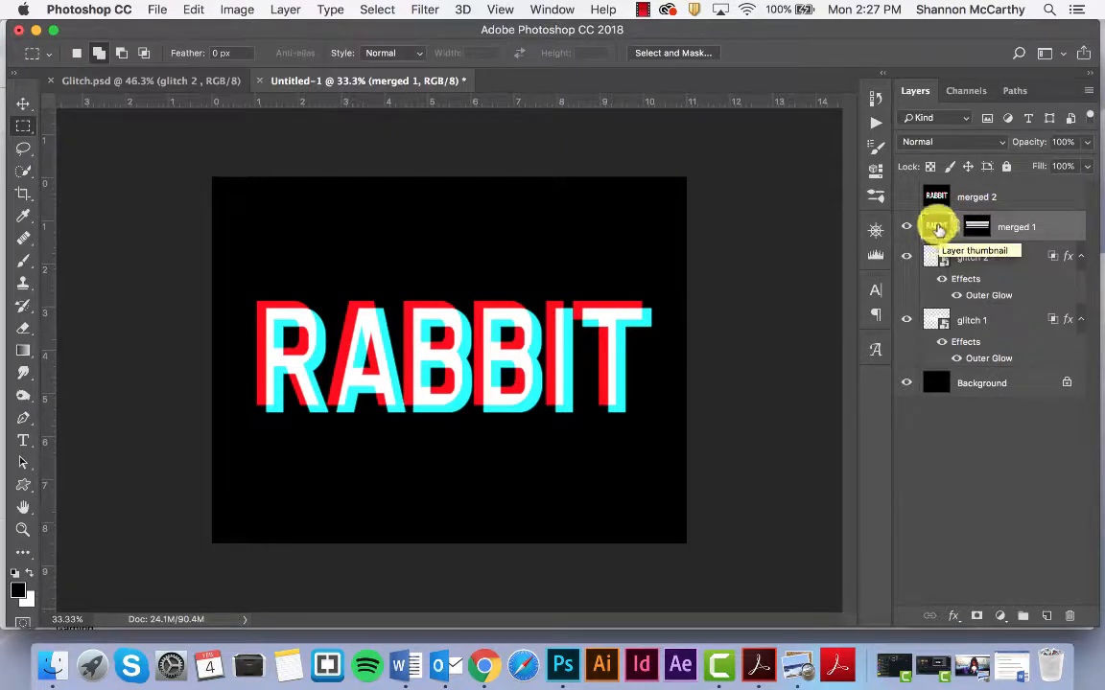
pyautogui.click(422, 9)
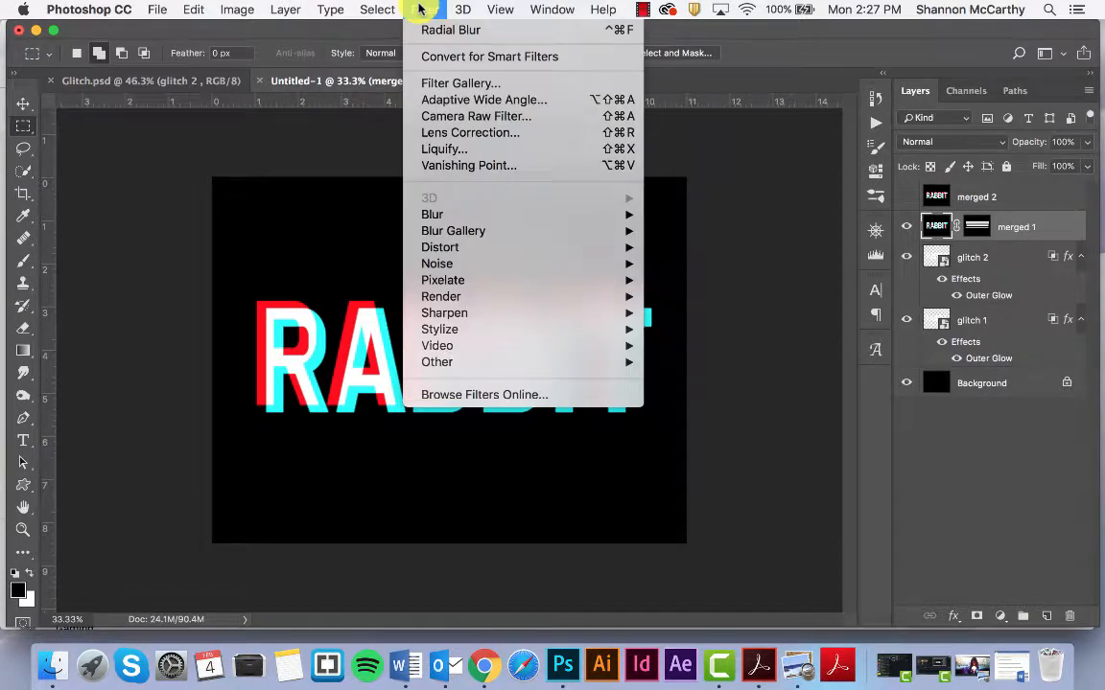
pyautogui.moveTo(454, 286)
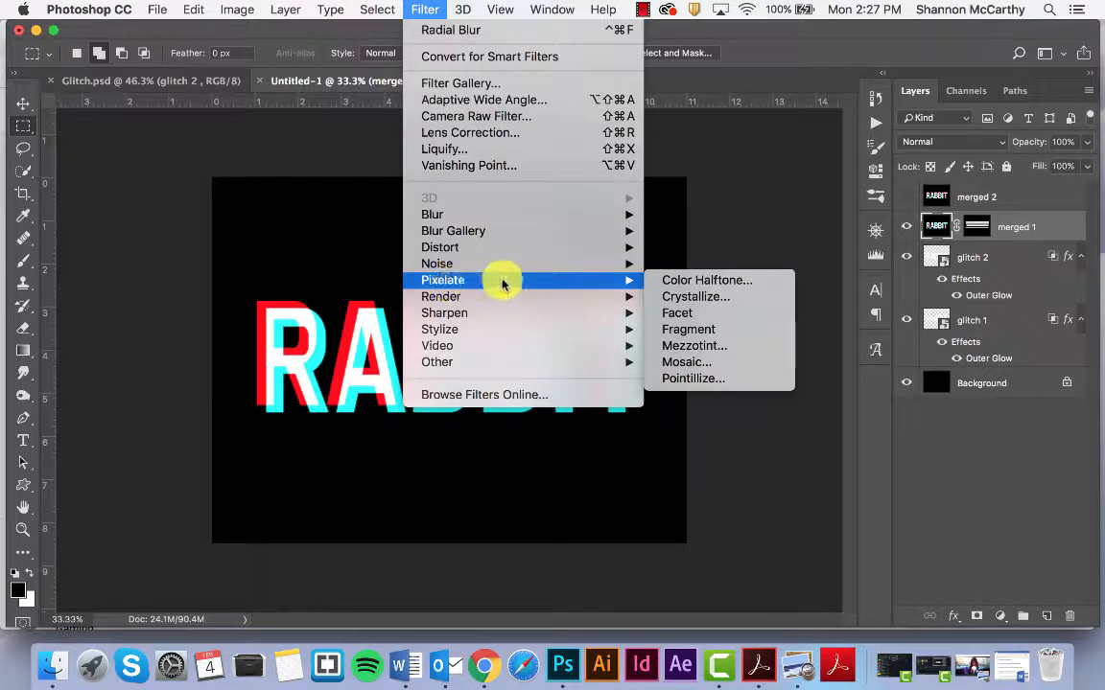
pyautogui.click(697, 349)
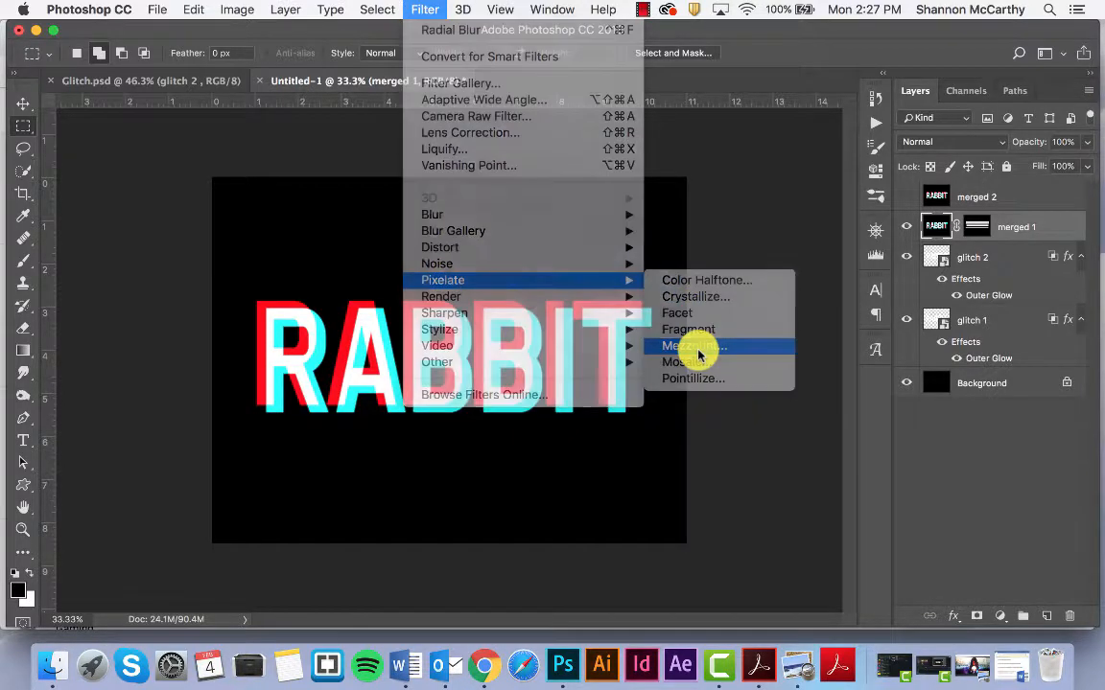
pyautogui.moveTo(546, 275); pyautogui.dragTo(527, 288)
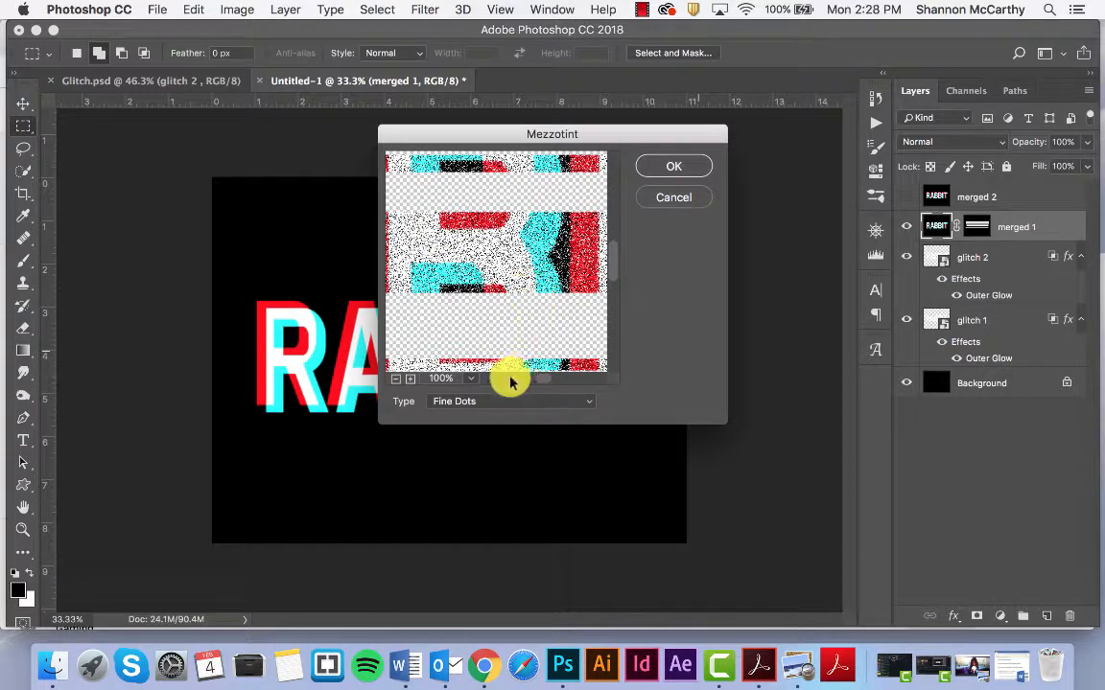
pyautogui.click(486, 402)
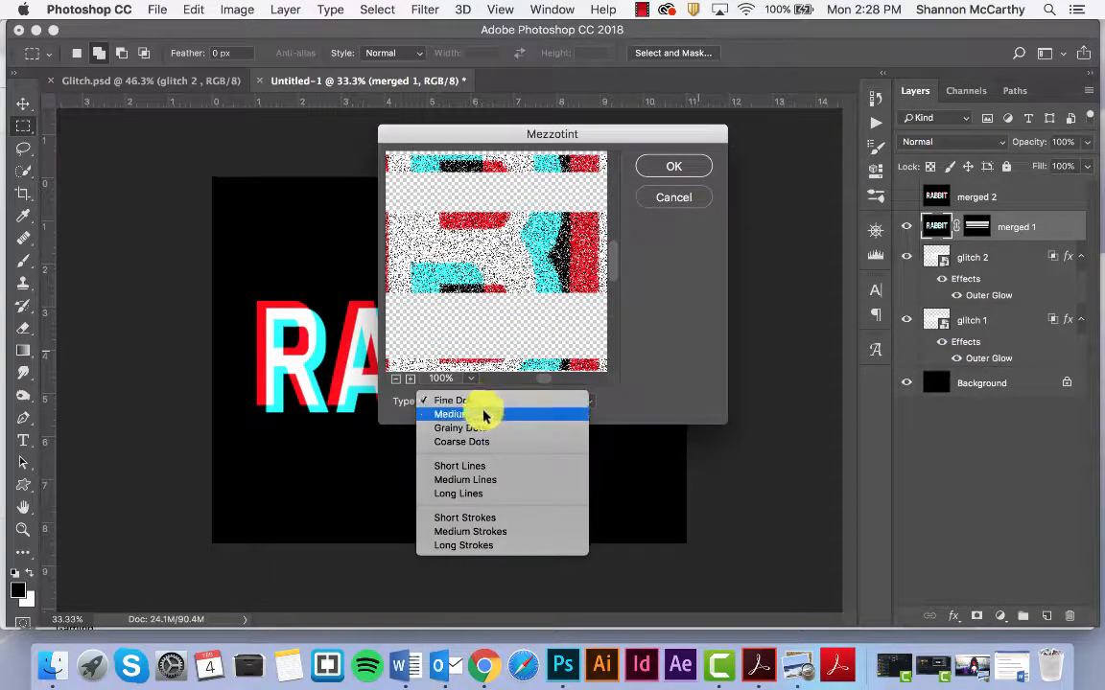
pyautogui.click(471, 525)
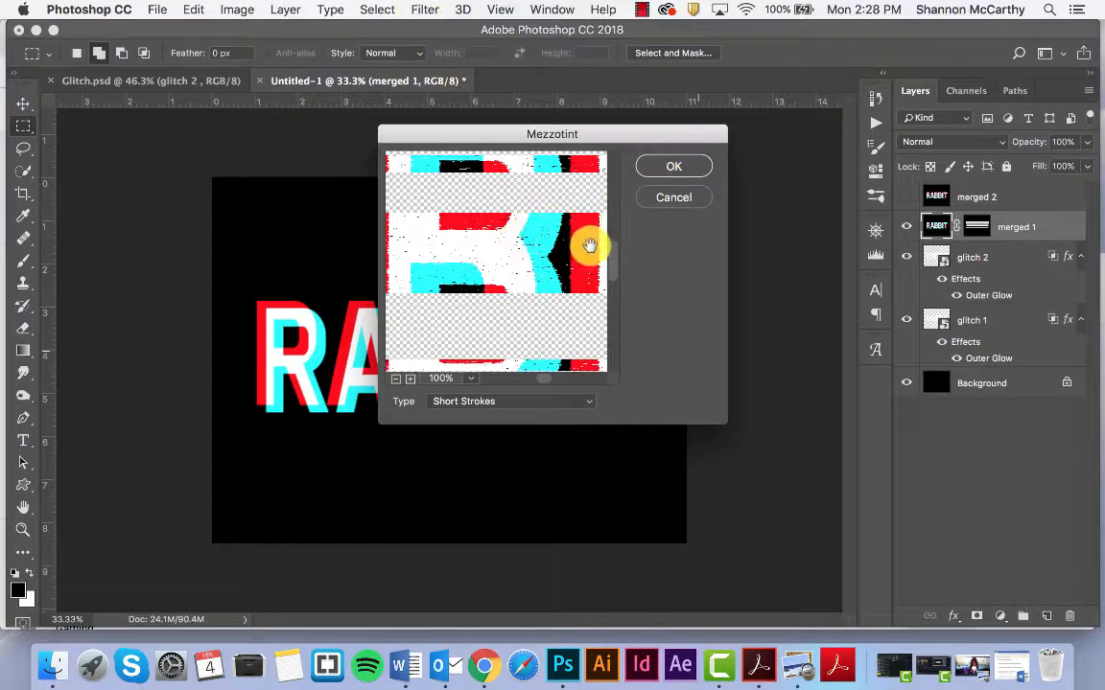
pyautogui.click(660, 170)
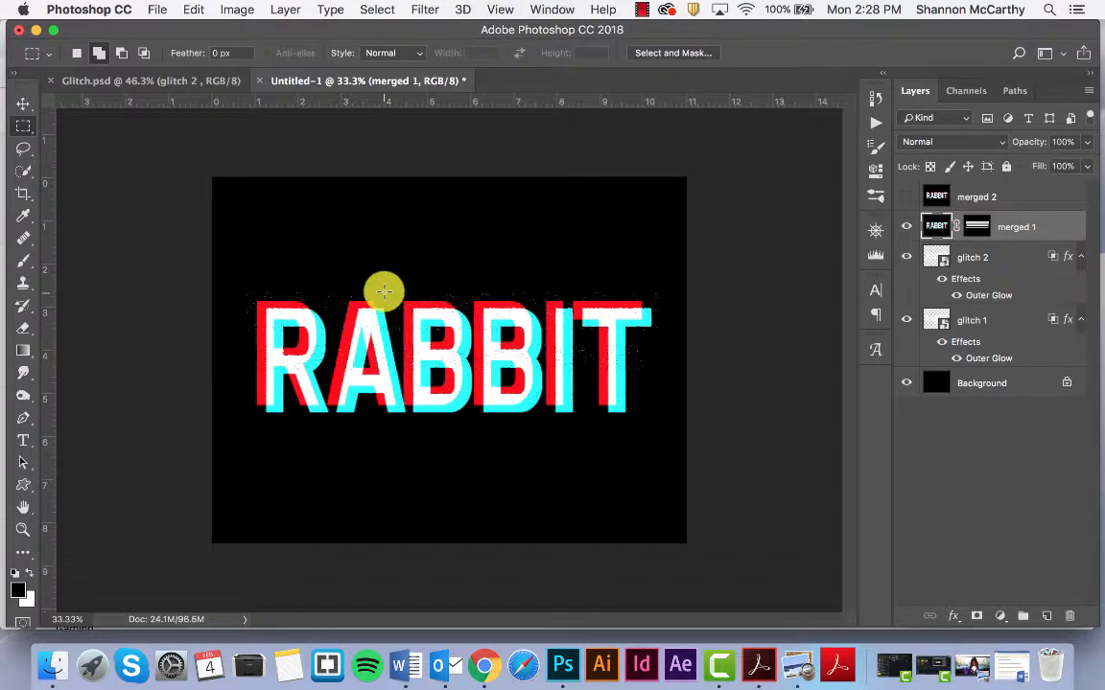
# Inspect the Mezzotint strokes on the RABBIT letters up close and across the whole word.
pyautogui.scroll(4, 381, 290)
pyautogui.scroll(1, 382, 291)
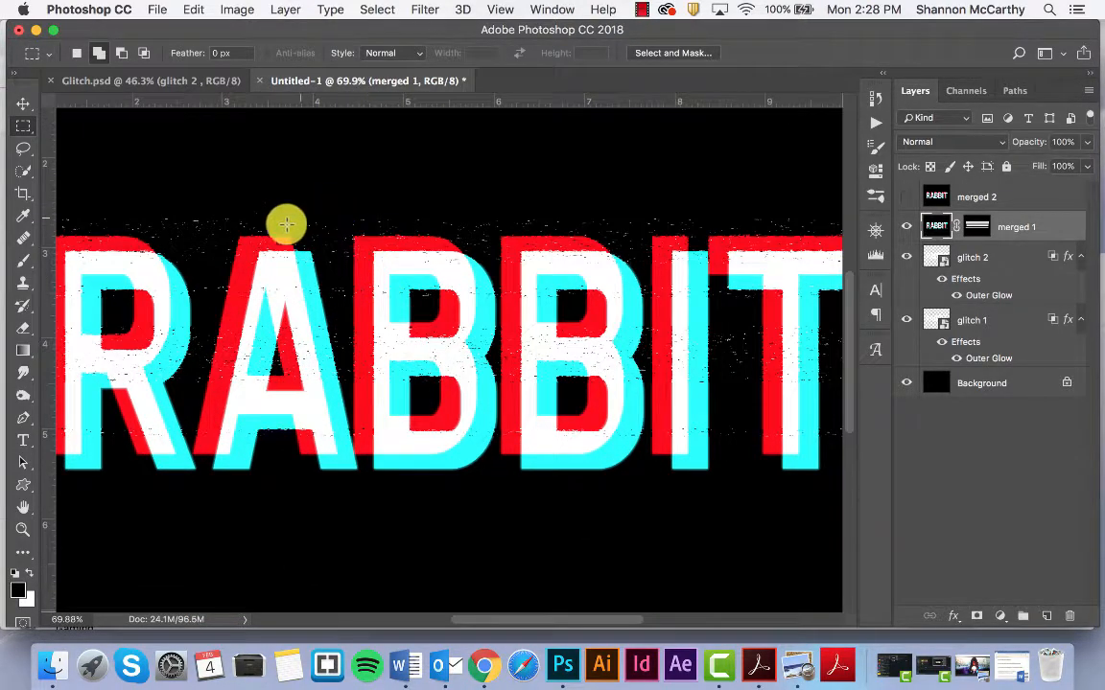
pyautogui.hscroll(-3, 208, 333)
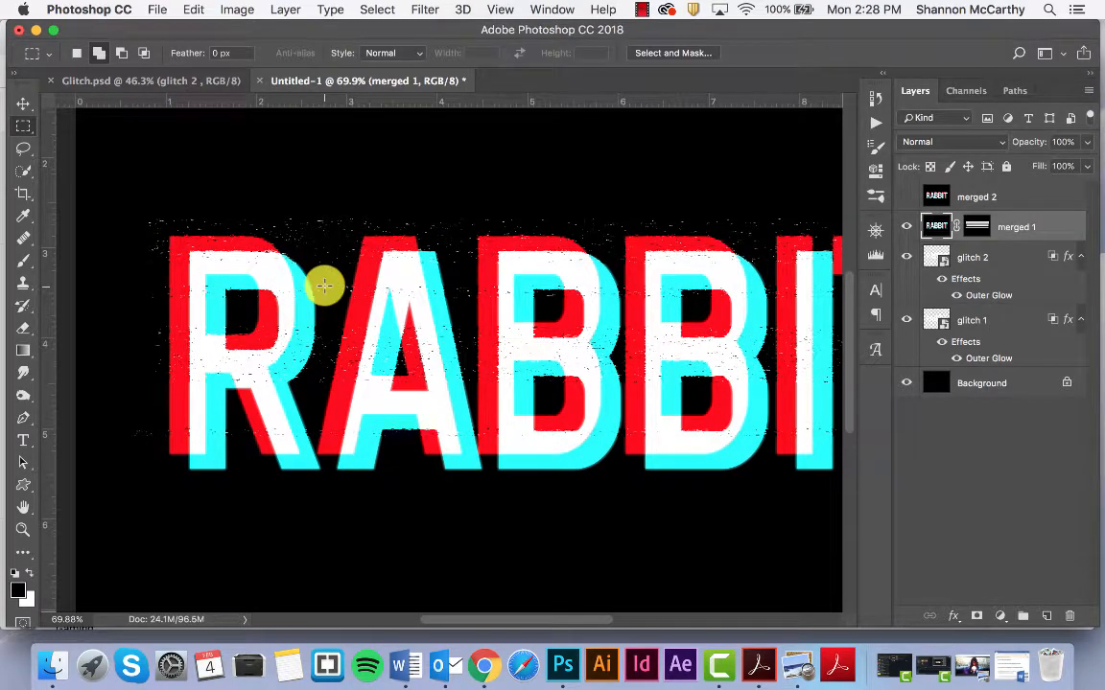
pyautogui.scroll(4, 462, 358)
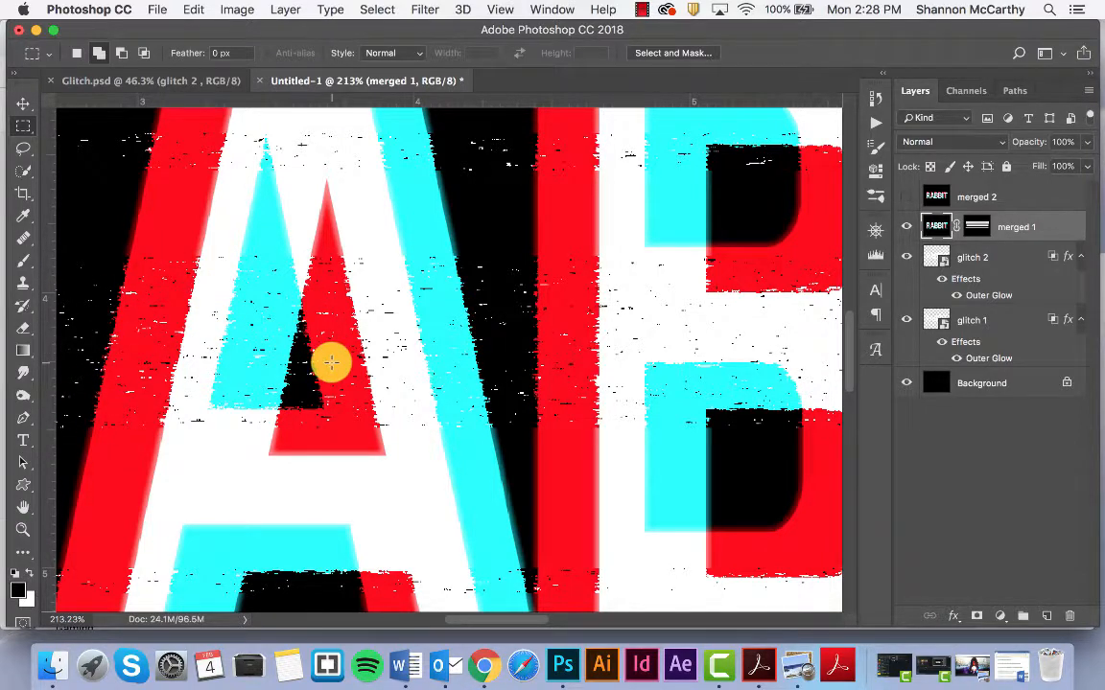
pyautogui.scroll(-5, 331, 362)
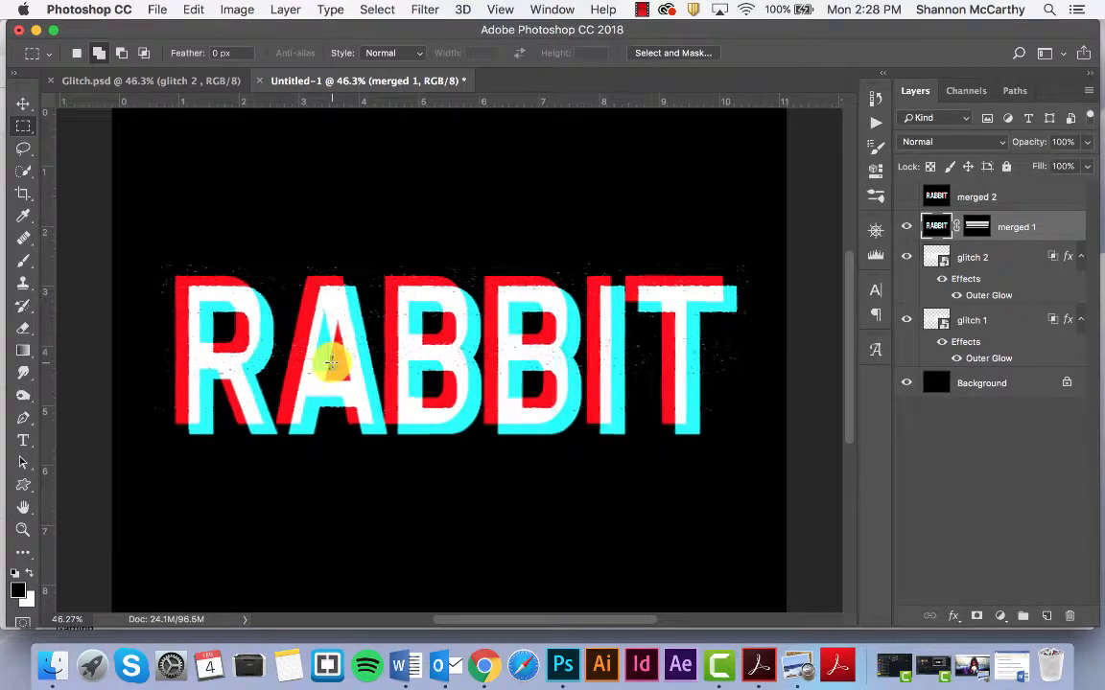
pyautogui.scroll(2, 330, 362)
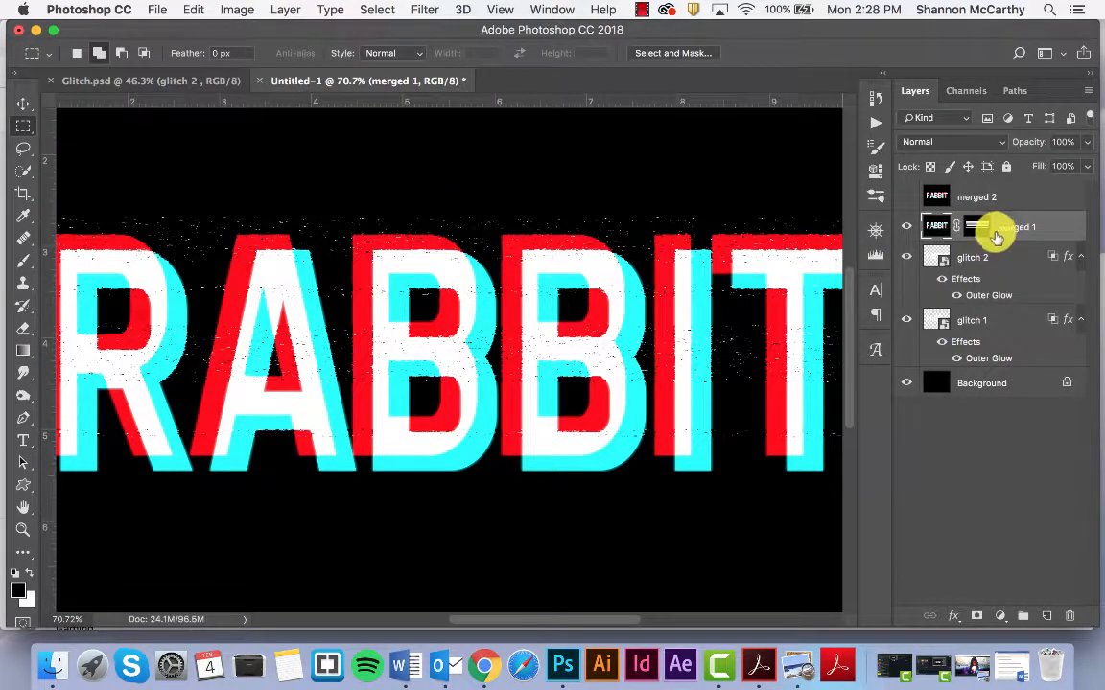
pyautogui.moveTo(992, 238); pyautogui.dragTo(975, 238)
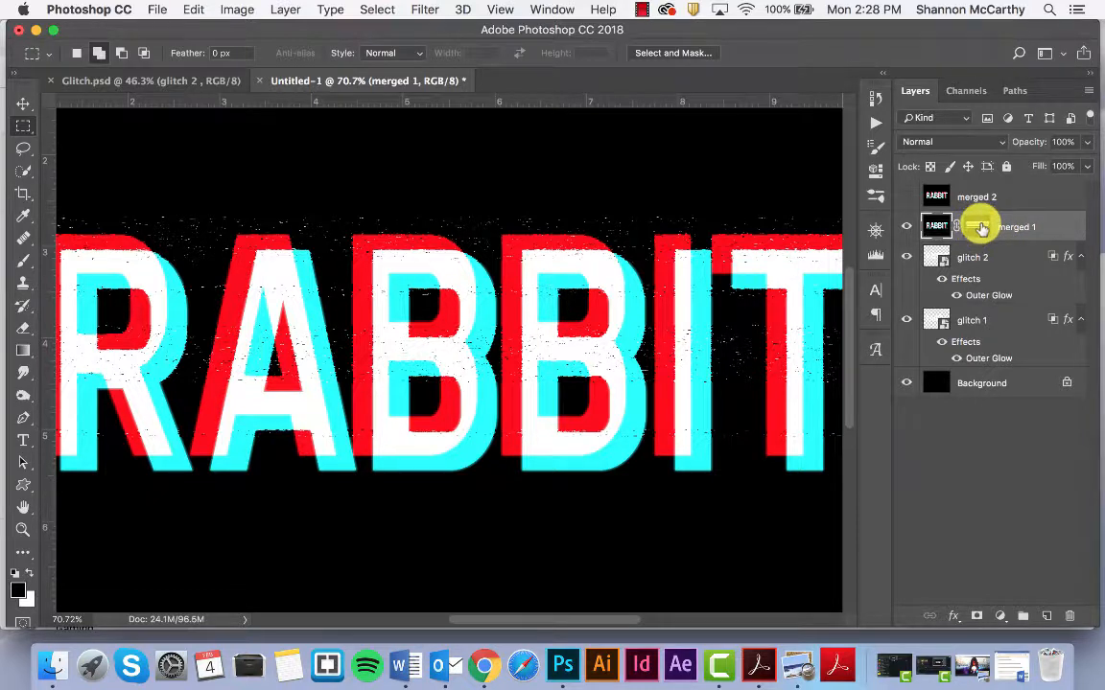
# Paint white on merged 1's layer mask with a 175 px brush along the area above the letters to reveal more specks.
pyautogui.click(980, 227)
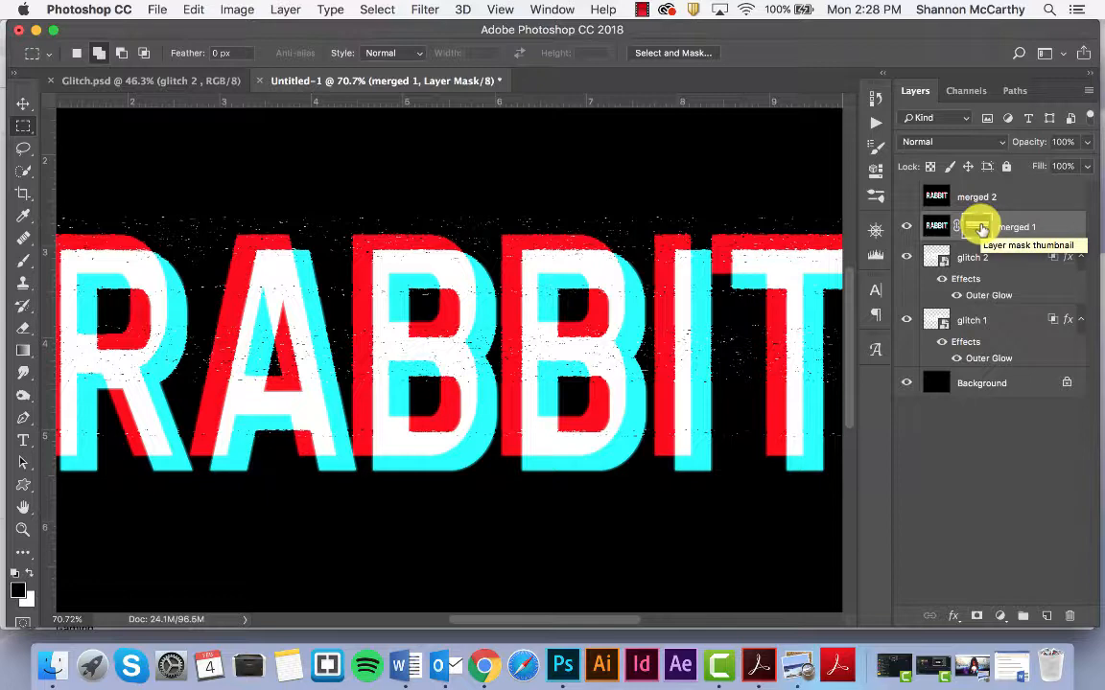
pyautogui.press('b')
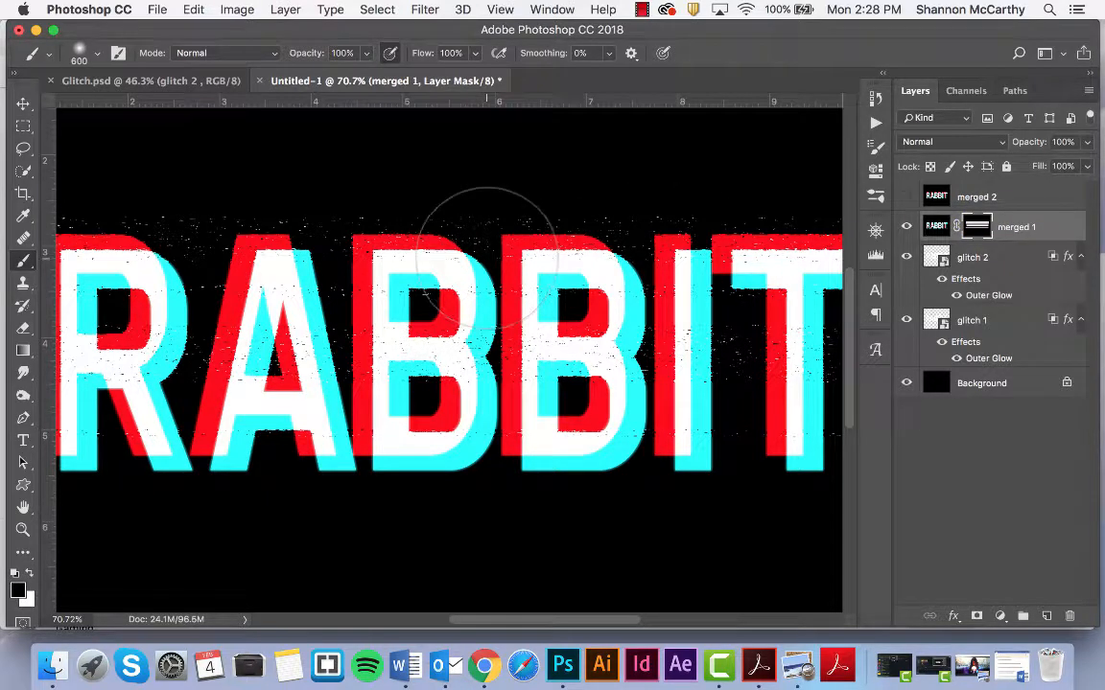
pyautogui.press('[')
pyautogui.press('[')
pyautogui.press('[')
pyautogui.press('[')
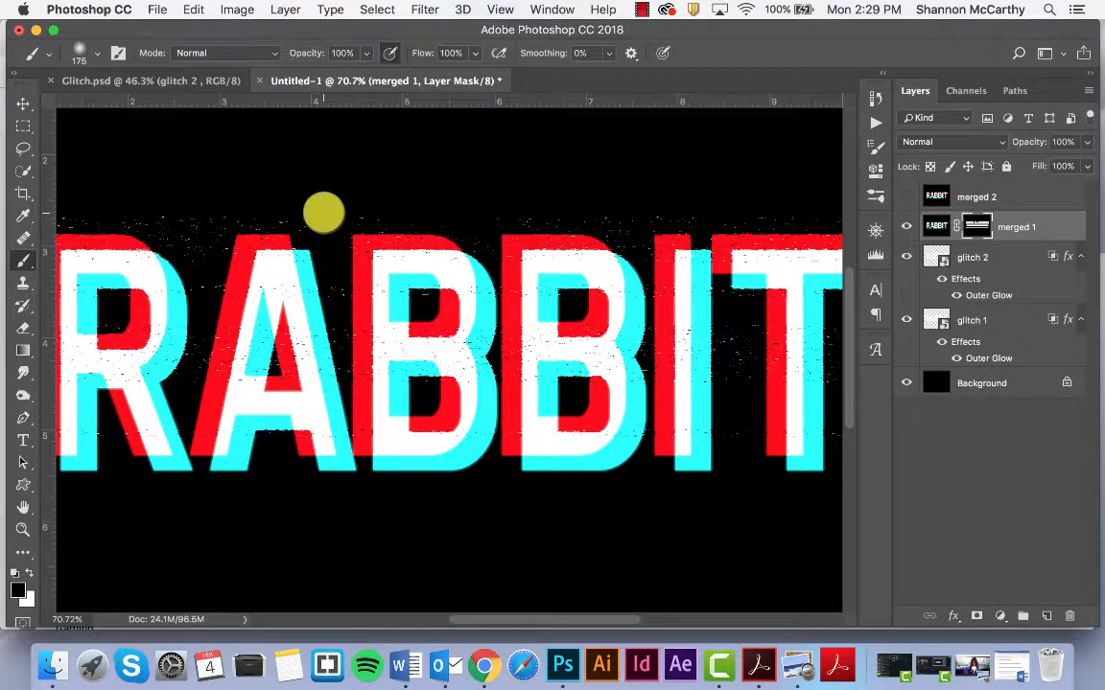
pyautogui.click(30, 573)
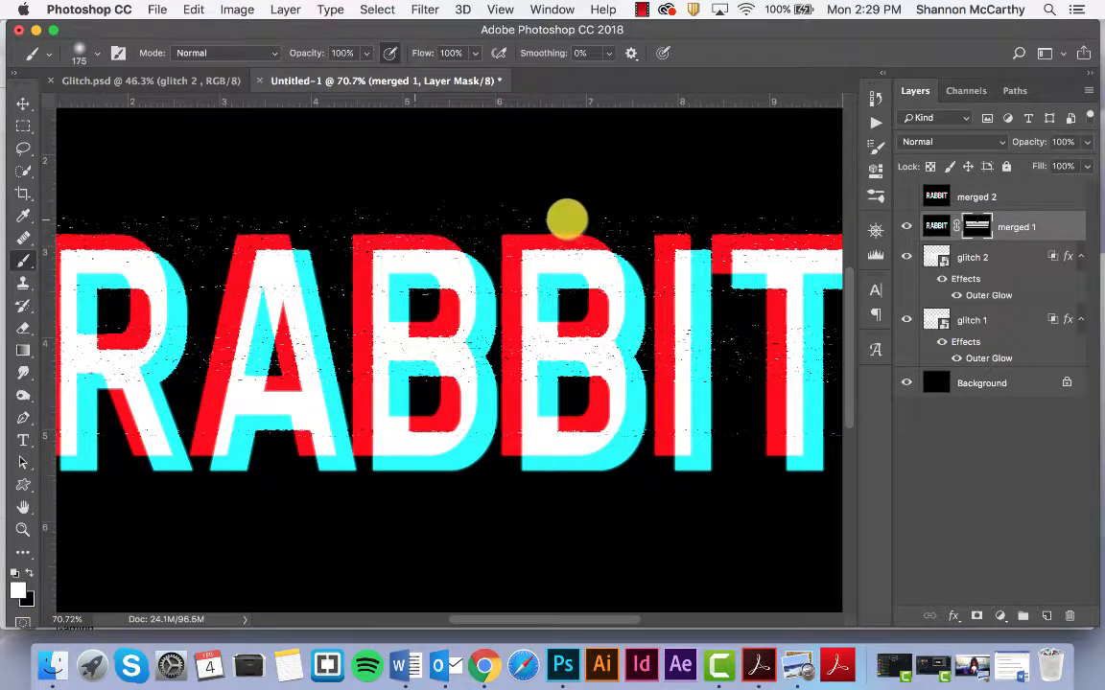
pyautogui.moveTo(567, 219)
pyautogui.mouseDown()
pyautogui.moveTo(430, 200)
pyautogui.moveTo(434, 160)
pyautogui.moveTo(611, 151)
pyautogui.moveTo(238, 209)
pyautogui.moveTo(347, 183)
pyautogui.moveTo(236, 216)
pyautogui.mouseUp()
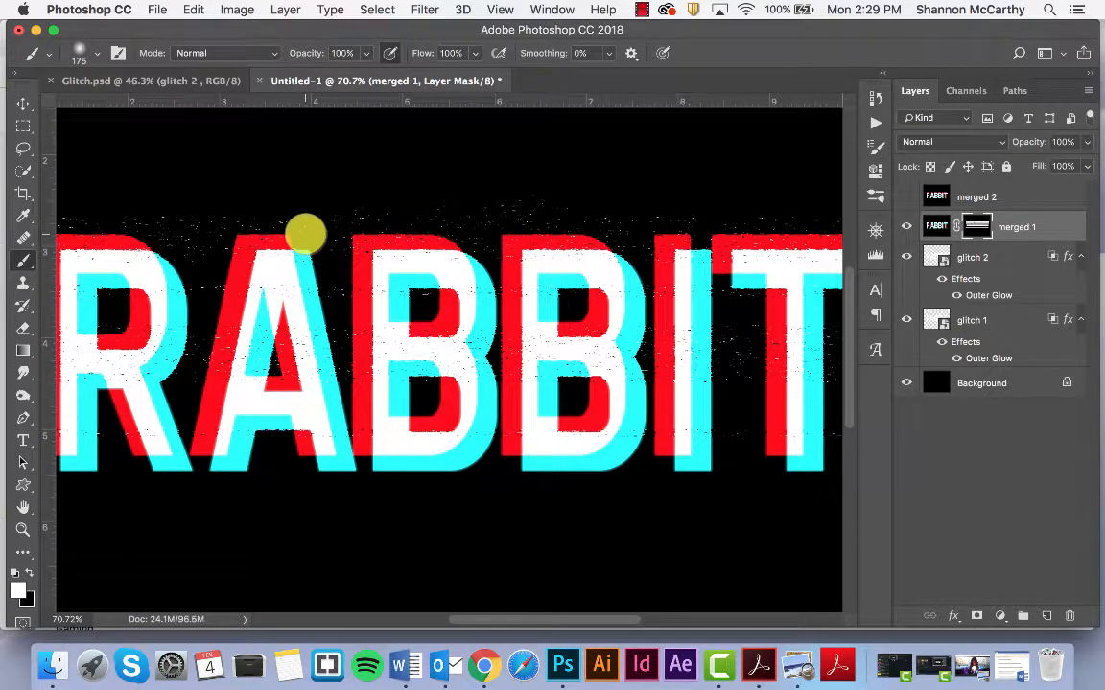
# Paint black on merged 1's layer mask around the T and above the letters back to the first A to hide stray specks.
pyautogui.scroll(4, 331, 267)
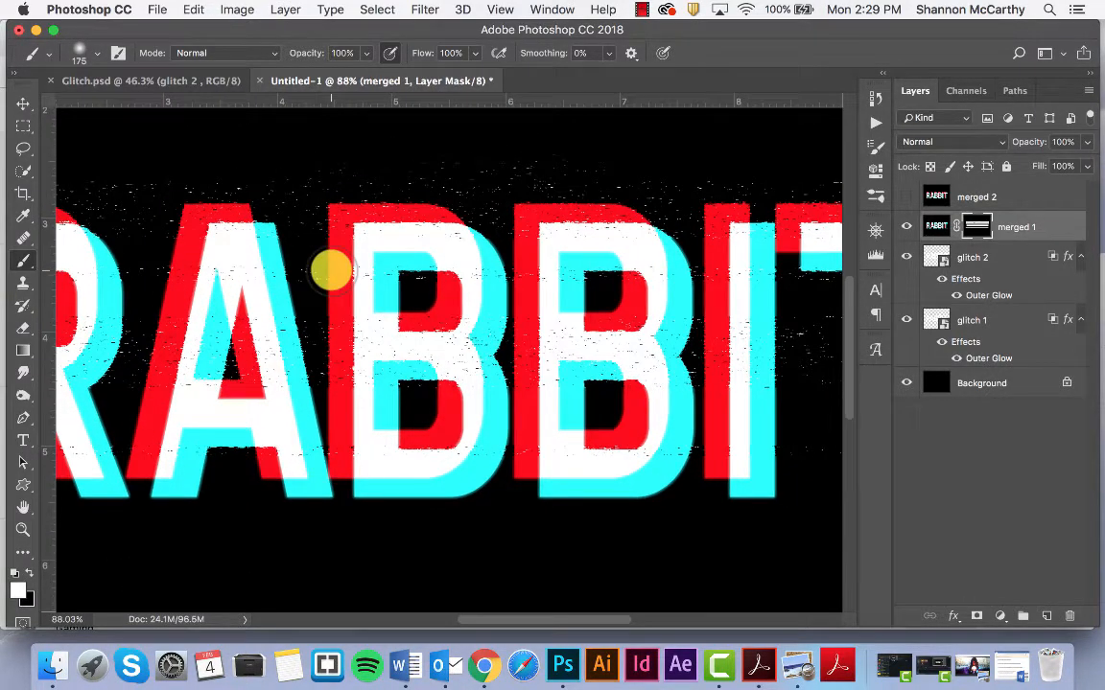
pyautogui.scroll(-3, 331, 271)
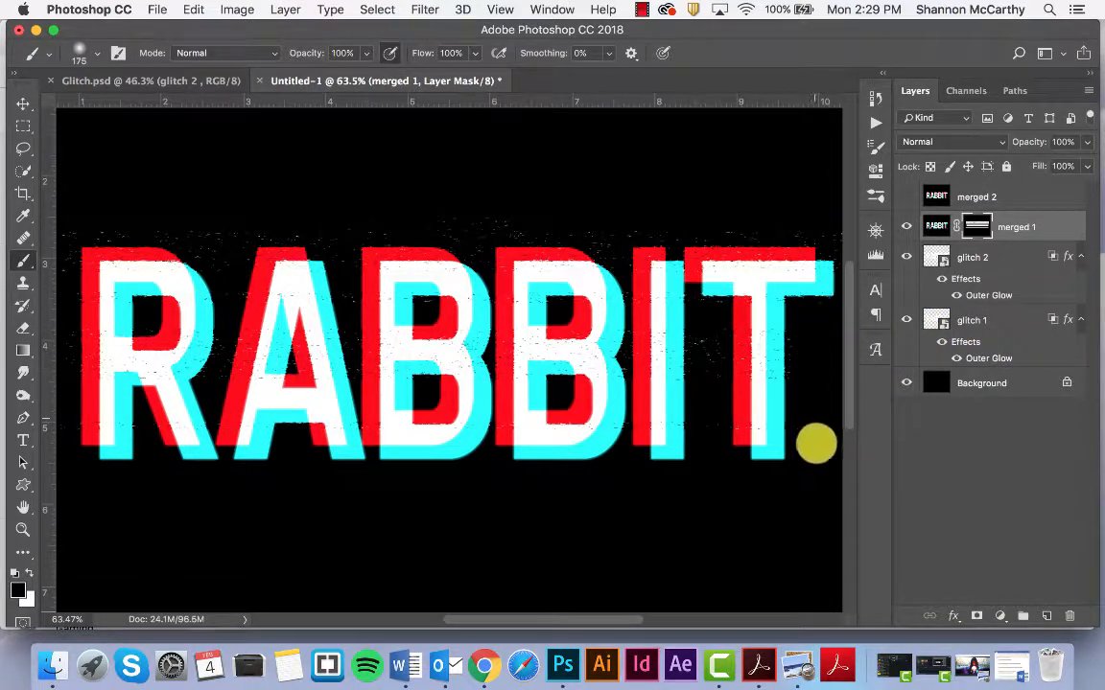
pyautogui.moveTo(716, 324)
pyautogui.mouseDown()
pyautogui.moveTo(706, 373)
pyautogui.moveTo(731, 444)
pyautogui.moveTo(720, 446)
pyautogui.moveTo(710, 424)
pyautogui.moveTo(820, 189)
pyautogui.moveTo(836, 233)
pyautogui.moveTo(793, 213)
pyautogui.moveTo(726, 225)
pyautogui.mouseUp()
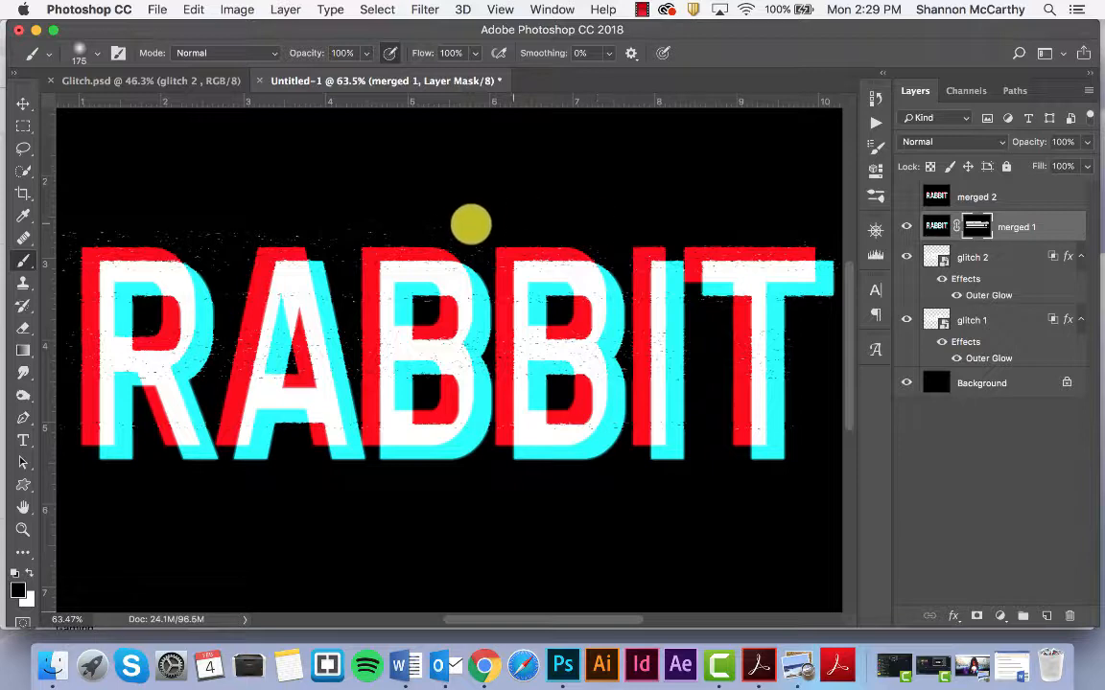
pyautogui.moveTo(470, 225)
pyautogui.mouseDown()
pyautogui.moveTo(483, 230)
pyautogui.moveTo(238, 224)
pyautogui.moveTo(224, 251)
pyautogui.mouseUp()
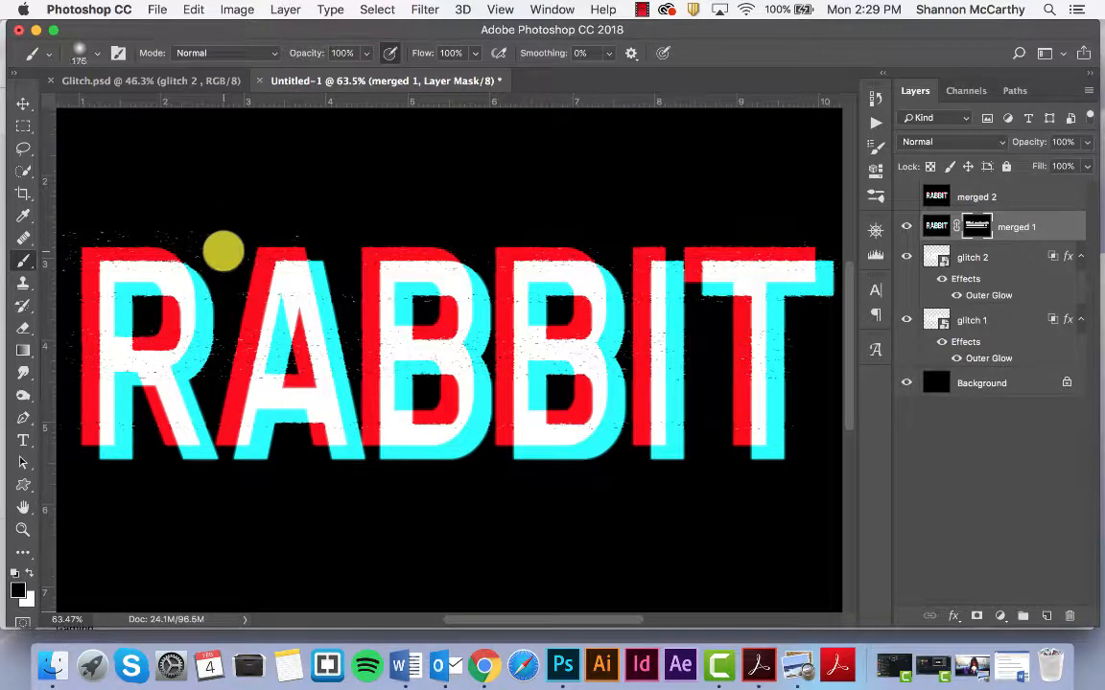
# Paint black on merged 1's layer mask between the R and the first A with an 80 px brush to hide stray specks.
pyautogui.moveTo(223, 252)
pyautogui.mouseDown()
pyautogui.moveTo(247, 313)
pyautogui.moveTo(216, 368)
pyautogui.moveTo(221, 333)
pyautogui.mouseUp()
pyautogui.moveTo(168, 306)
pyautogui.mouseDown()
pyautogui.moveTo(173, 262)
pyautogui.moveTo(196, 242)
pyautogui.moveTo(70, 243)
pyautogui.moveTo(54, 285)
pyautogui.moveTo(65, 234)
pyautogui.moveTo(64, 429)
pyautogui.moveTo(85, 443)
pyautogui.moveTo(118, 438)
pyautogui.moveTo(181, 412)
pyautogui.moveTo(210, 243)
pyautogui.moveTo(186, 232)
pyautogui.moveTo(235, 287)
pyautogui.mouseUp()
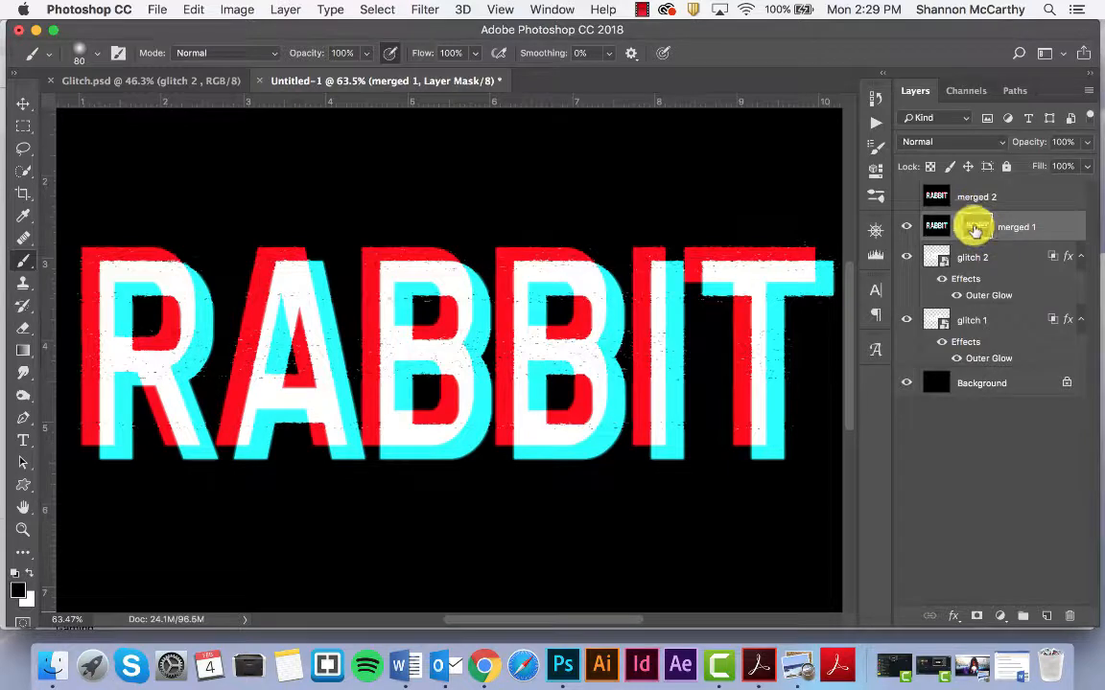
# Display merged 1's layer mask by itself on the canvas to examine its black and white bands.
pyautogui.click(974, 228)
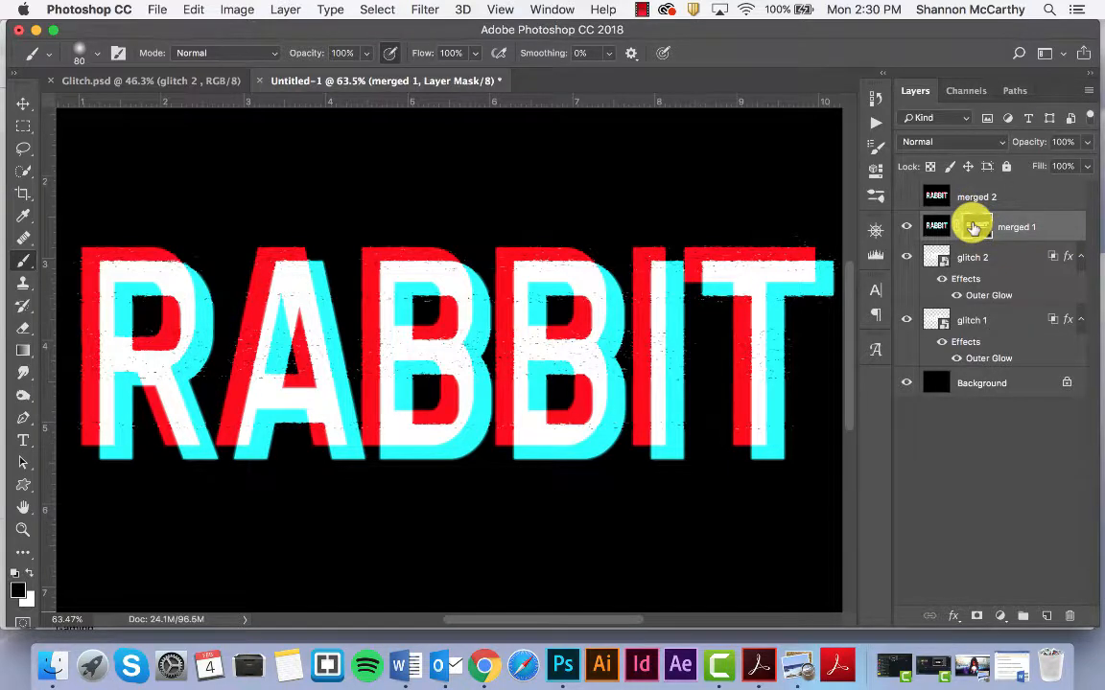
pyautogui.keyDown('alt'); pyautogui.click(975, 228); pyautogui.keyUp('alt')
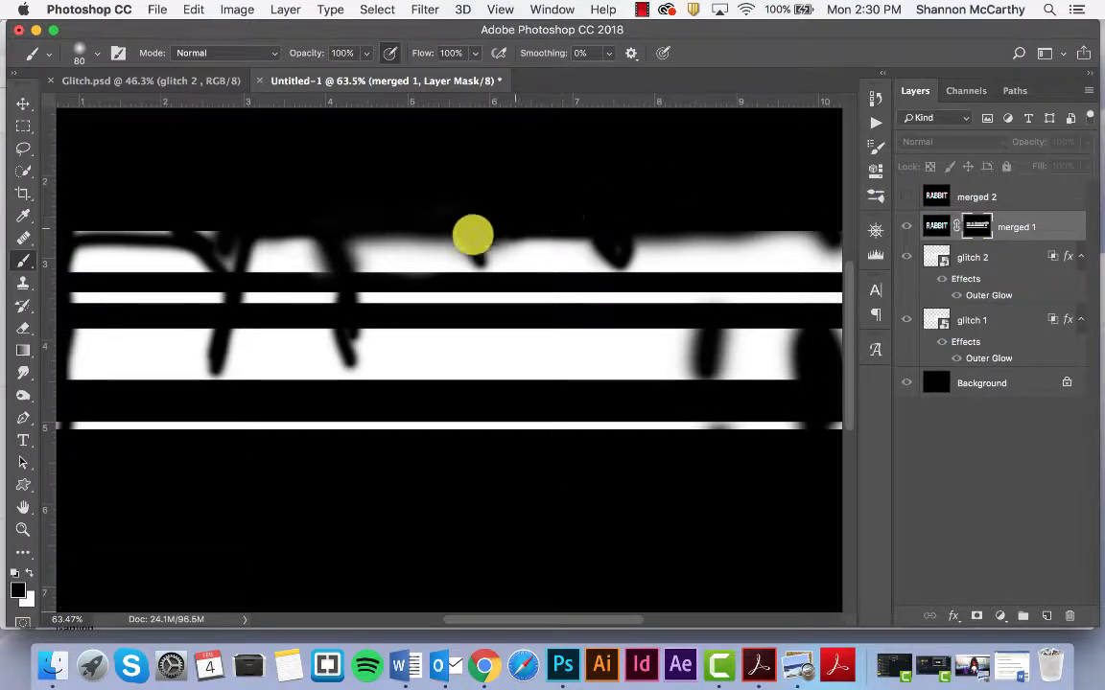
pyautogui.press('super+minus')
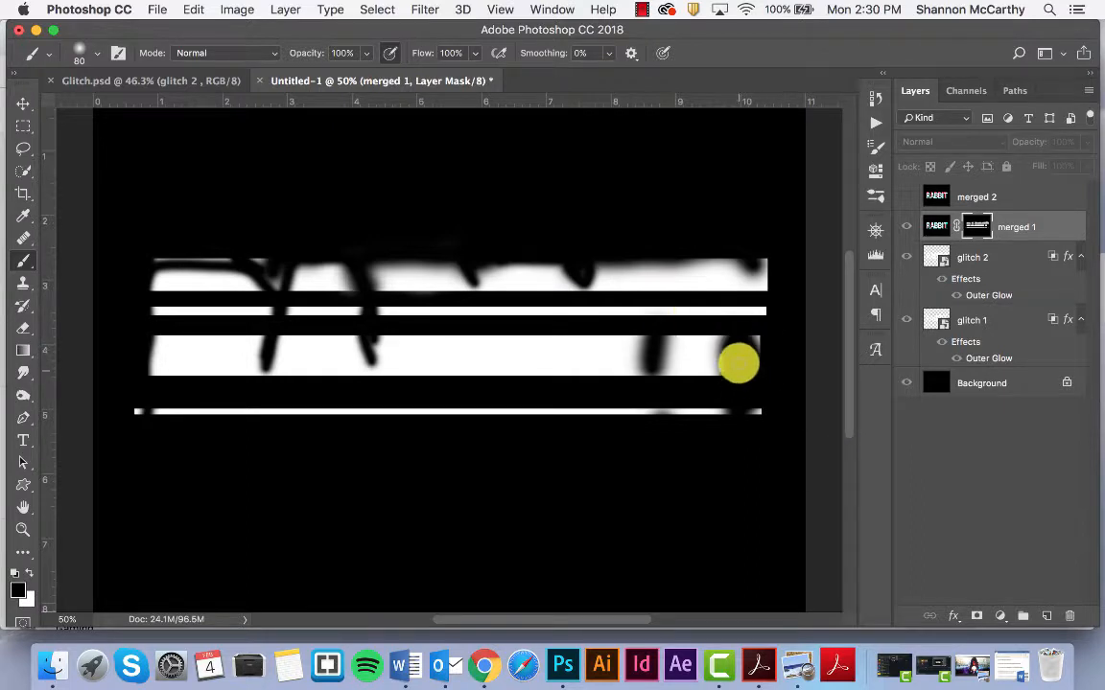
pyautogui.moveTo(632, 363); pyautogui.dragTo(649, 359)
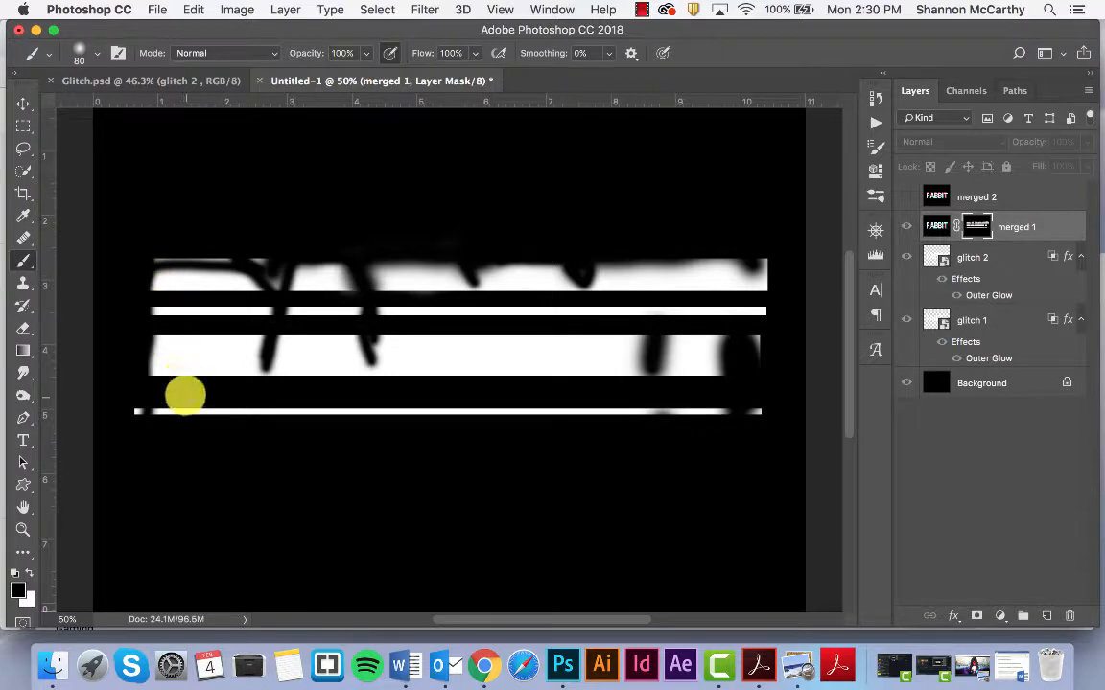
# Select the three black bands between the mask's white stripes with rectangular marquees and turn the selection into a layer mask on merged 2.
pyautogui.click(24, 126)
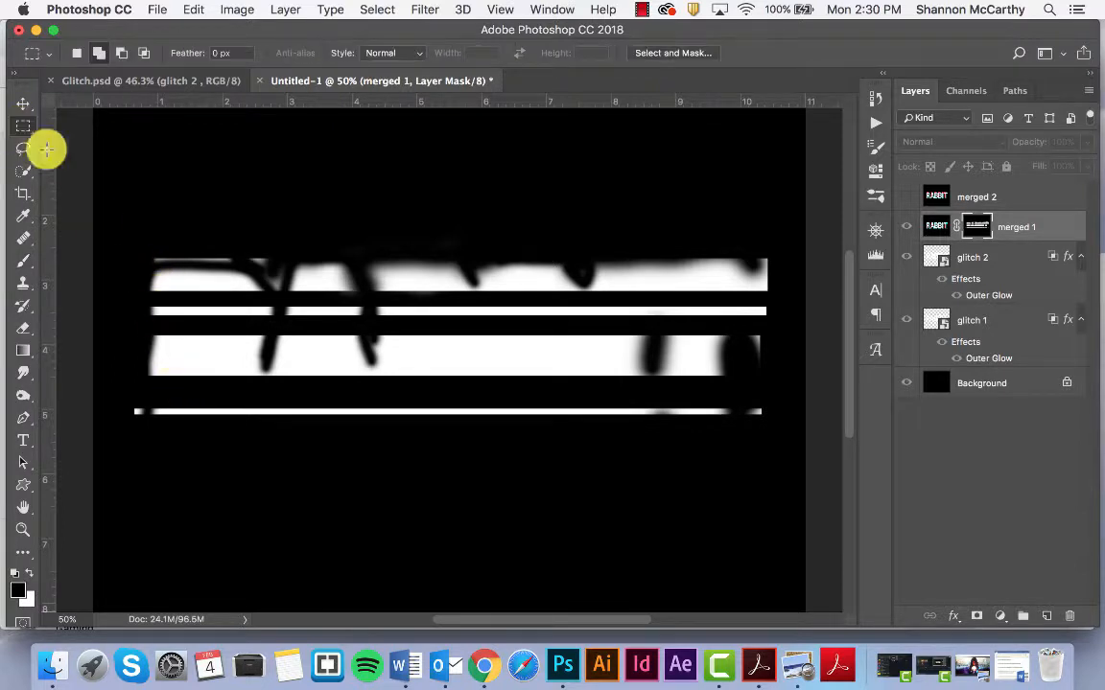
pyautogui.click(100, 53)
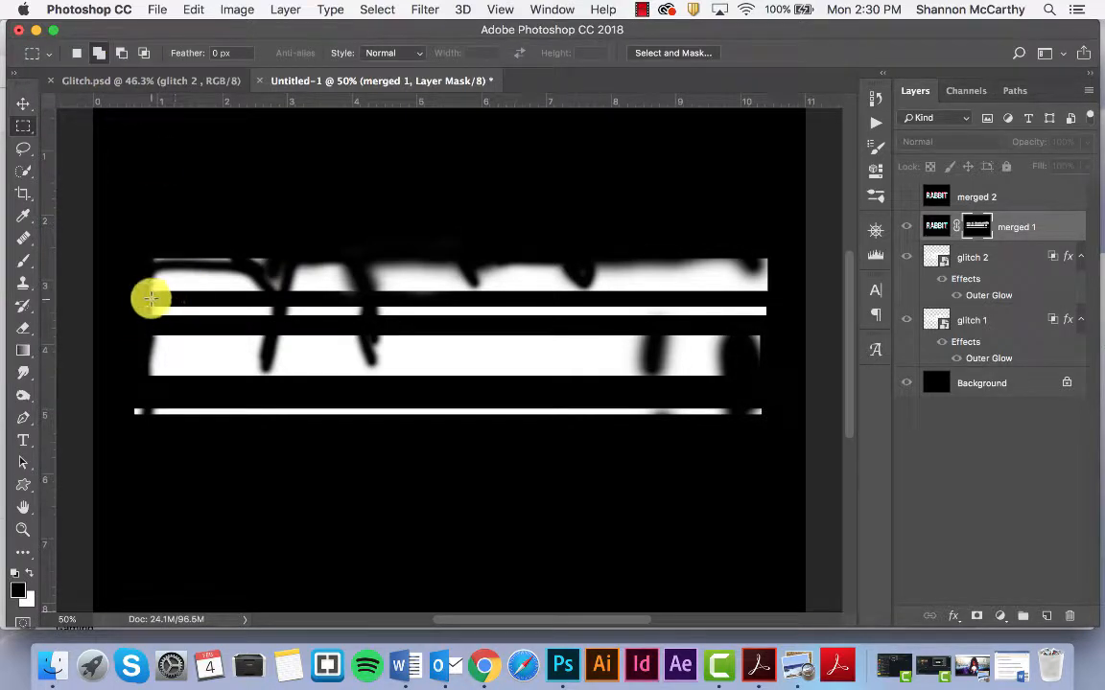
pyautogui.moveTo(152, 293); pyautogui.dragTo(772, 307)
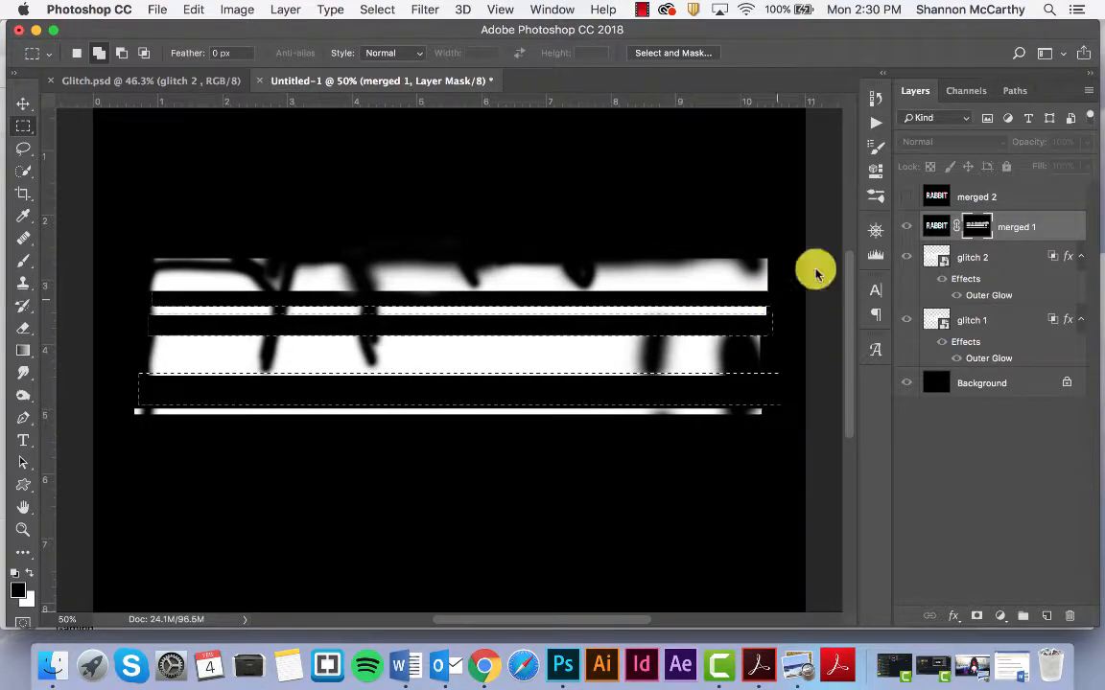
pyautogui.click(930, 196)
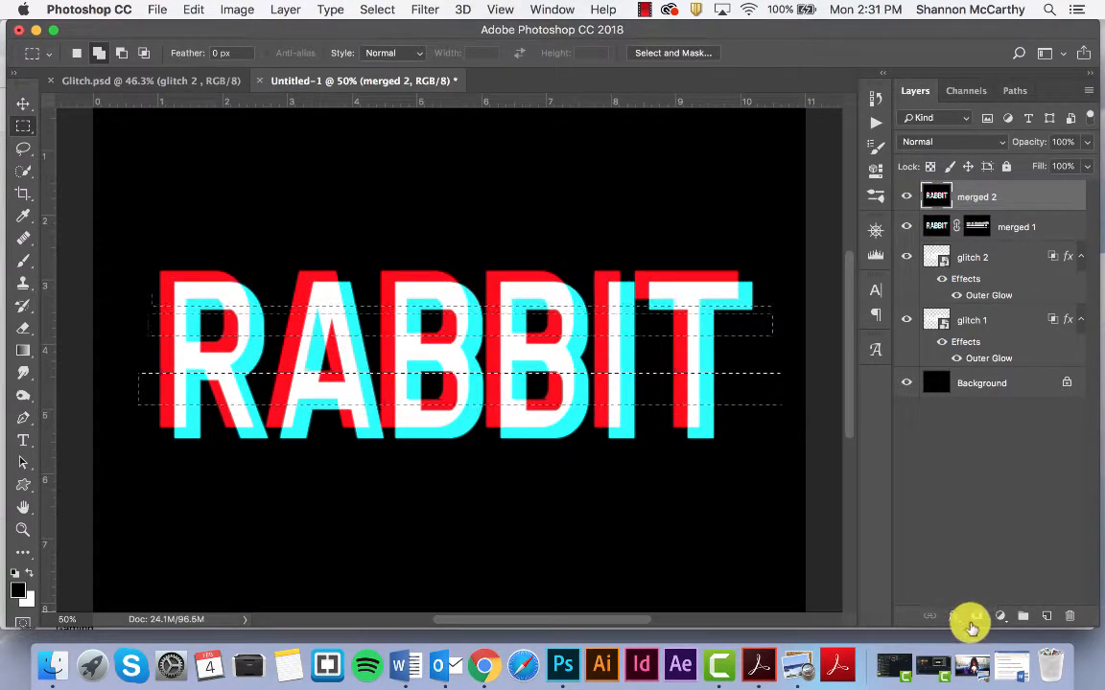
pyautogui.click(976, 617)
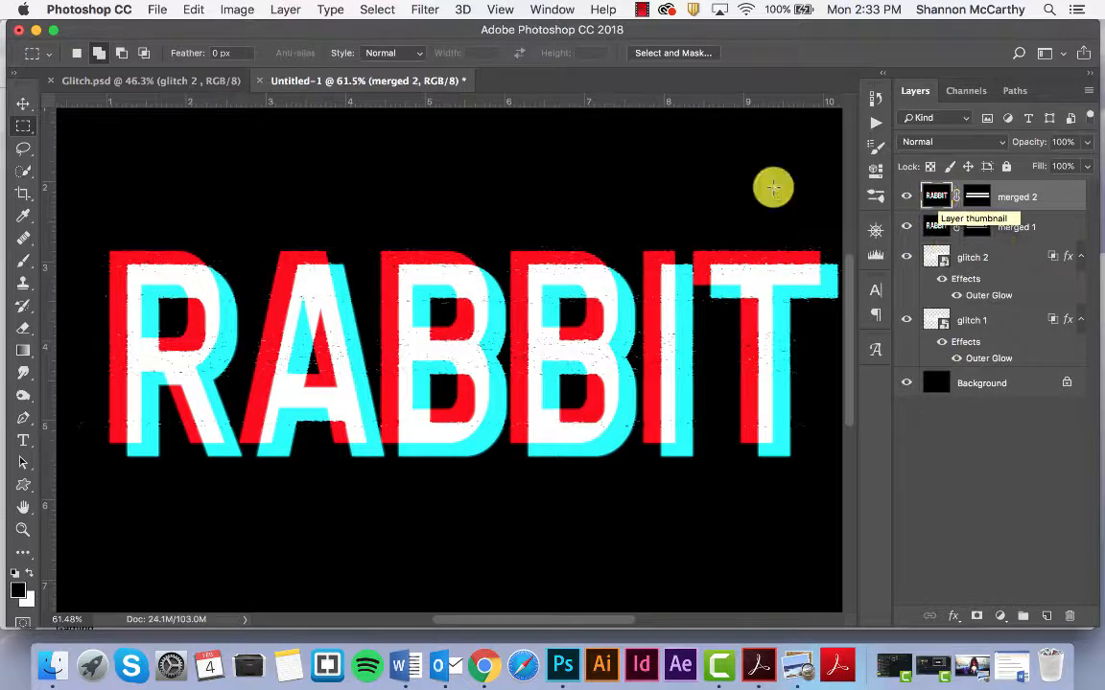
# Apply the Wave filter to merged 2's image: 1 generator, Sine, wavelength 1–135, amplitude 90–135, scale 6% horizontal and 1% vertical, Repeat Edge Pixels.
pyautogui.click(502, 8)
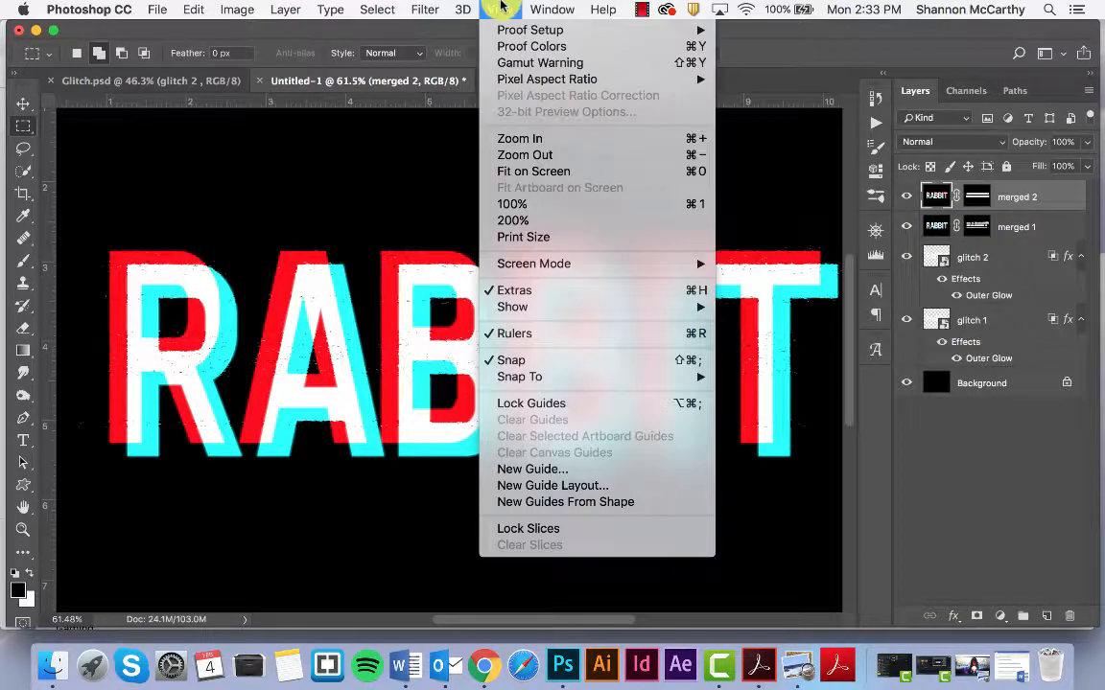
pyautogui.moveTo(430, 8)
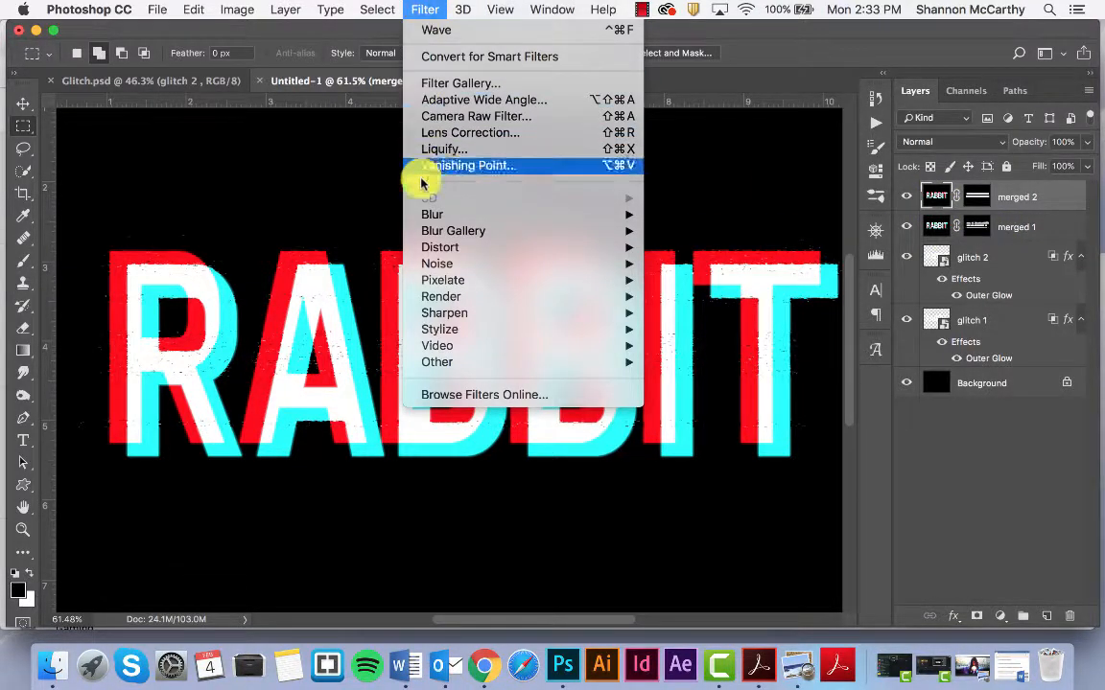
pyautogui.moveTo(567, 241)
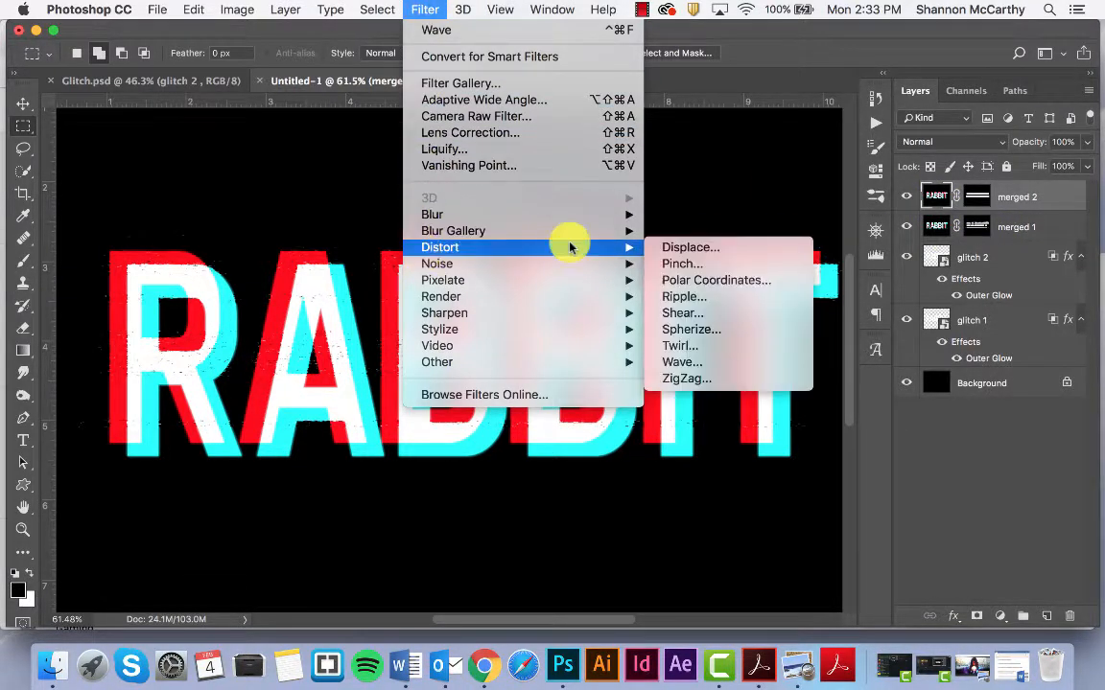
pyautogui.click(674, 366)
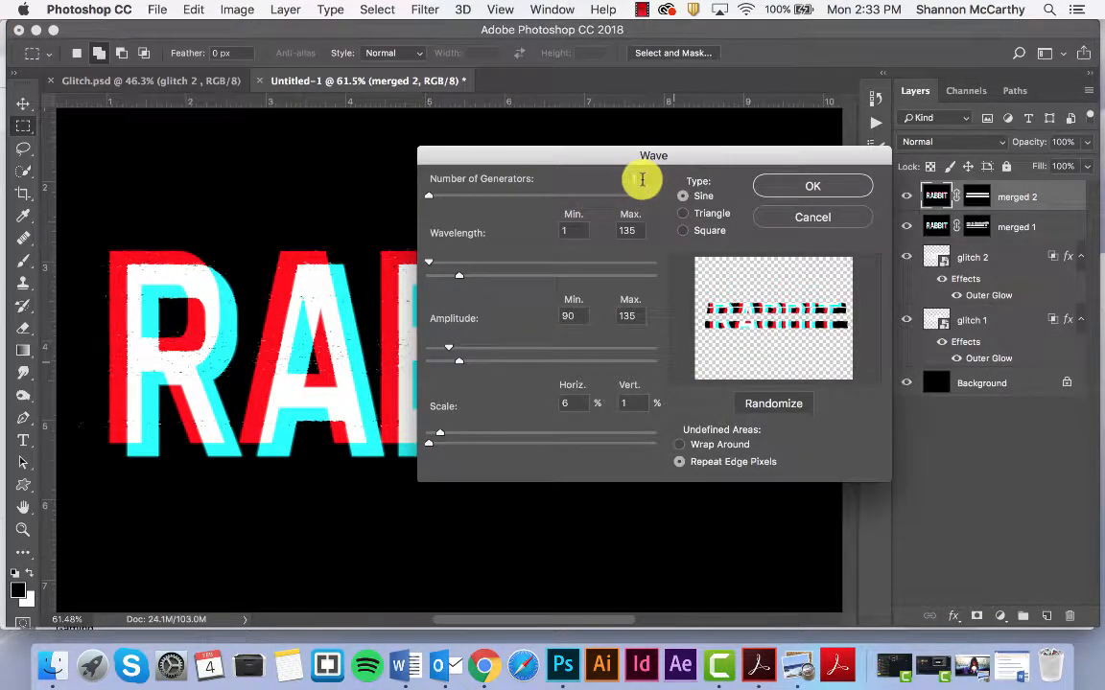
pyautogui.click(642, 179)
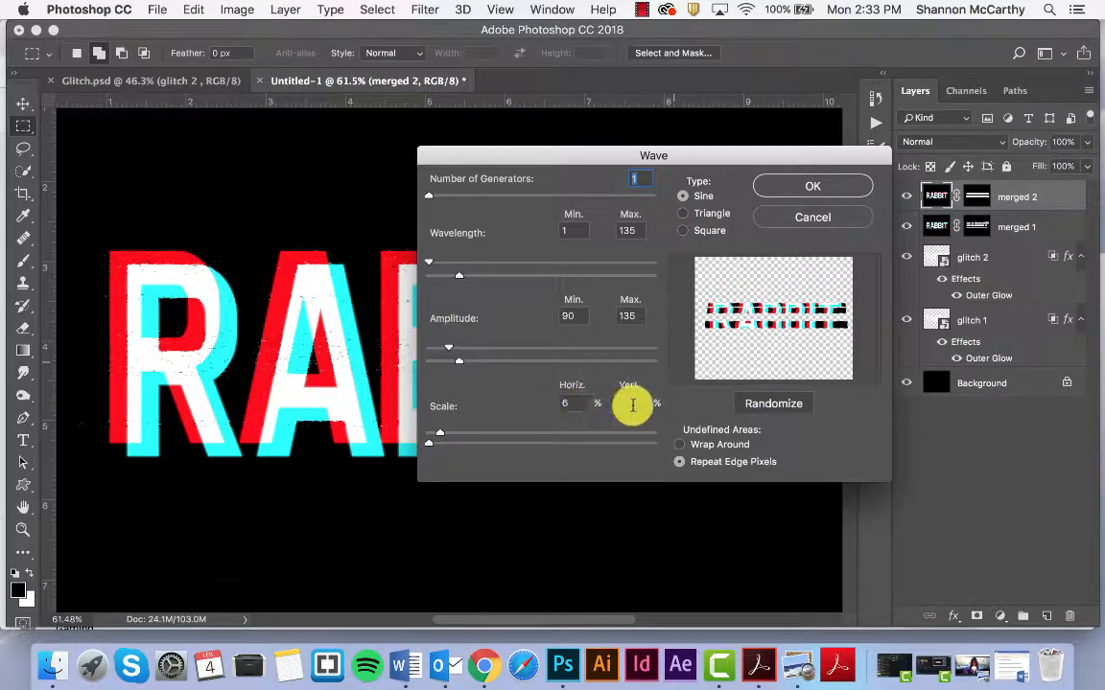
pyautogui.click(677, 462)
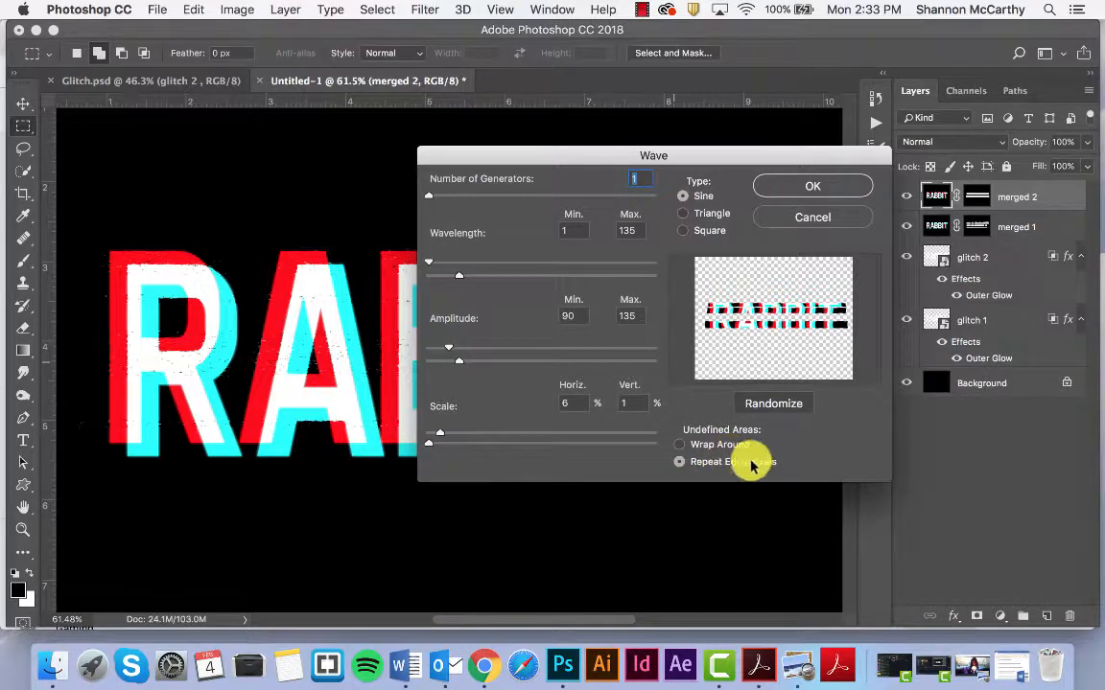
pyautogui.click(826, 186)
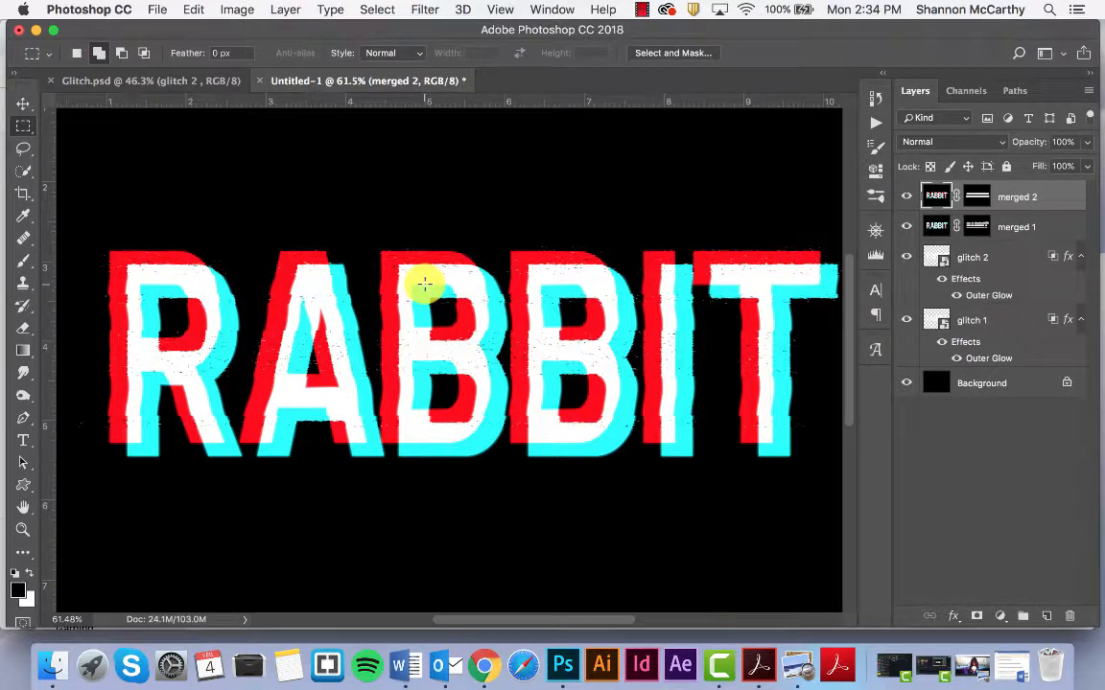
# Apply the Mezzotint filter with the Long Strokes type to the image of merged 2.
pyautogui.click(419, 8)
pyautogui.moveTo(422, 278)
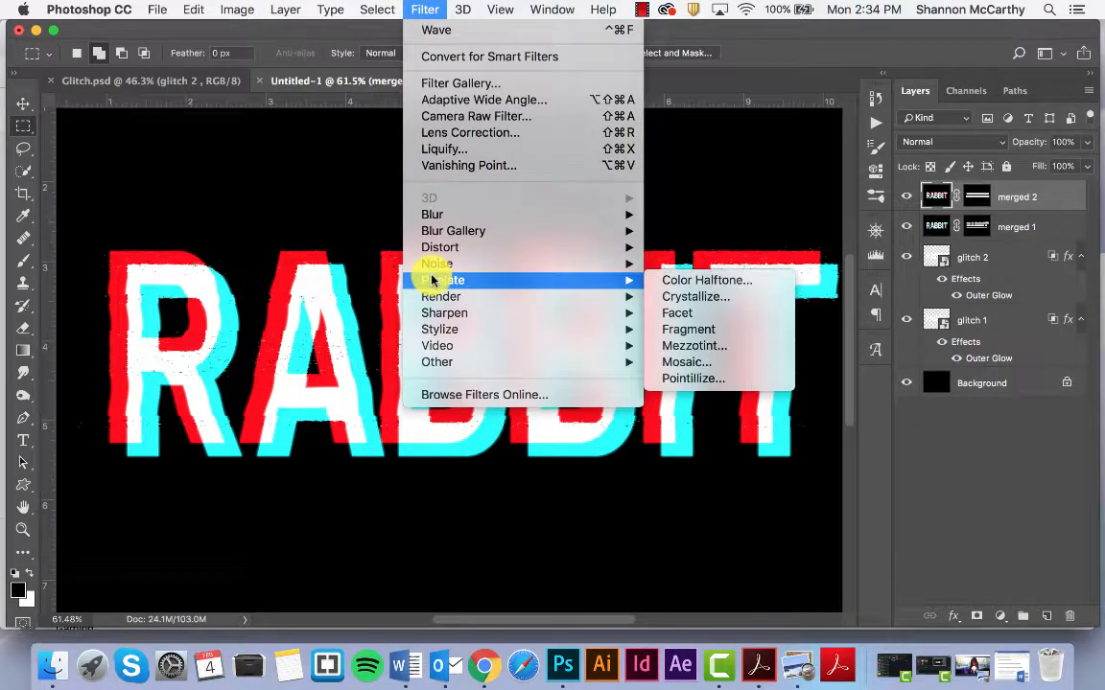
pyautogui.click(720, 353)
pyautogui.click(501, 401)
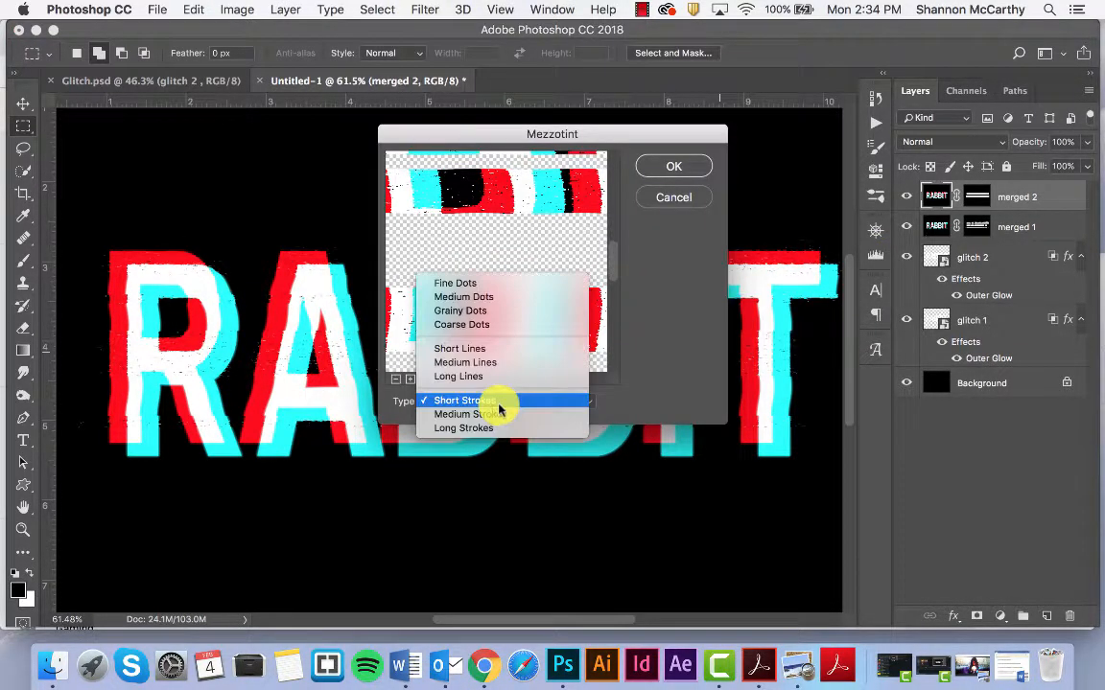
pyautogui.click(496, 429)
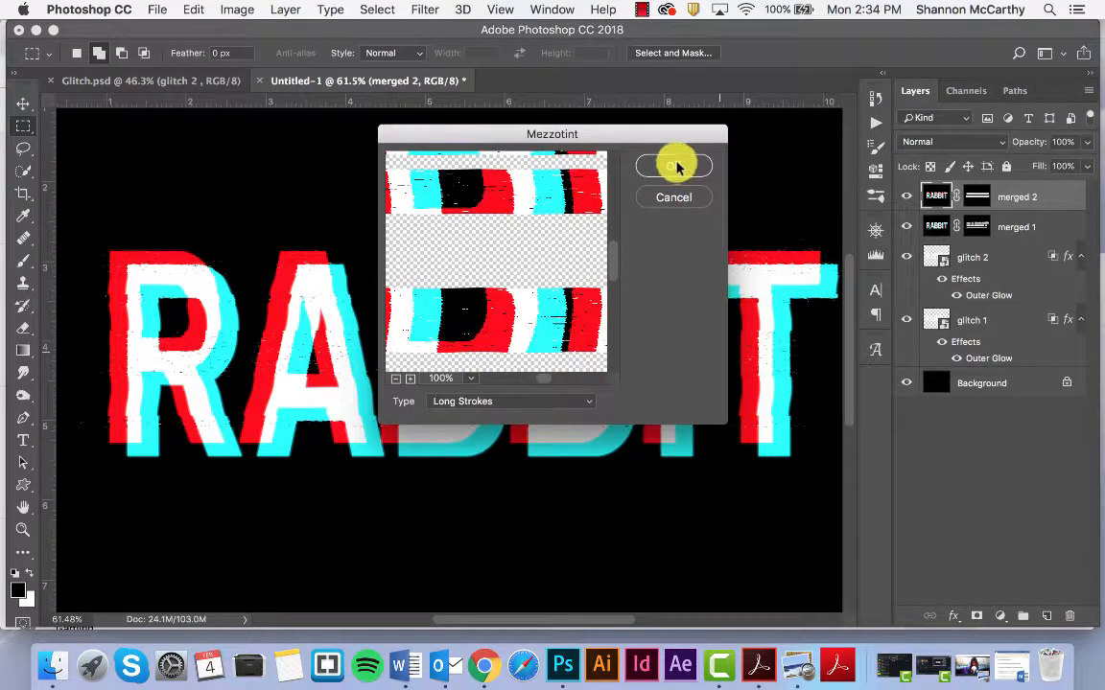
pyautogui.click(671, 163)
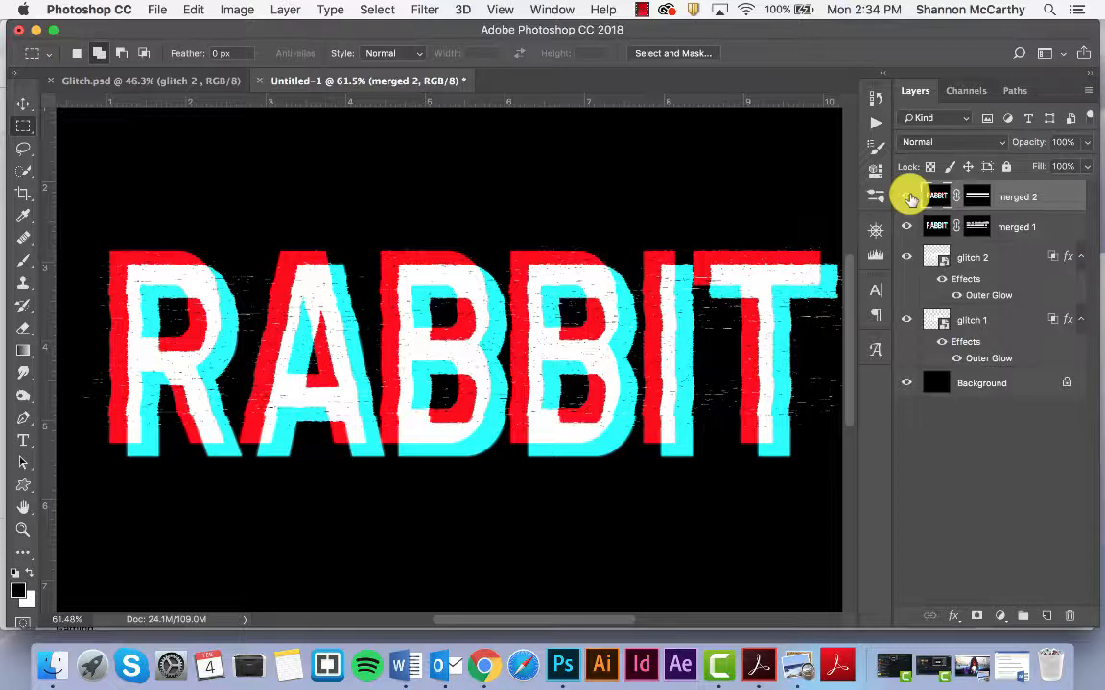
# Apply the Stylize Wind filter to the image of merged 2, using the Wind method.
pyautogui.click(427, 8)
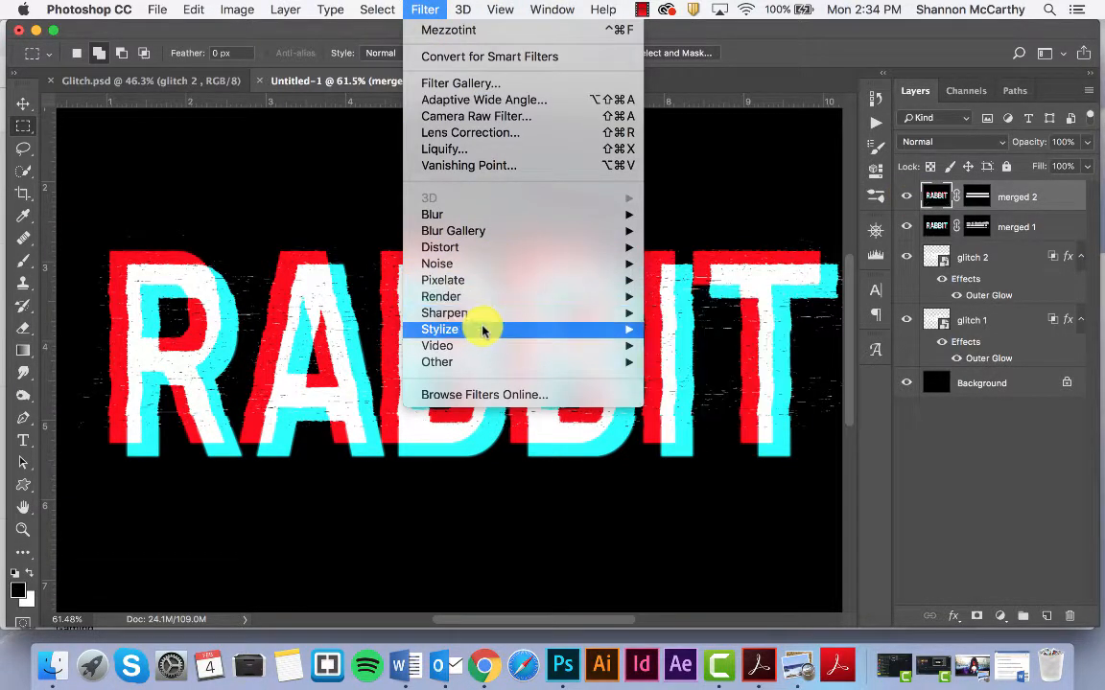
pyautogui.moveTo(484, 332)
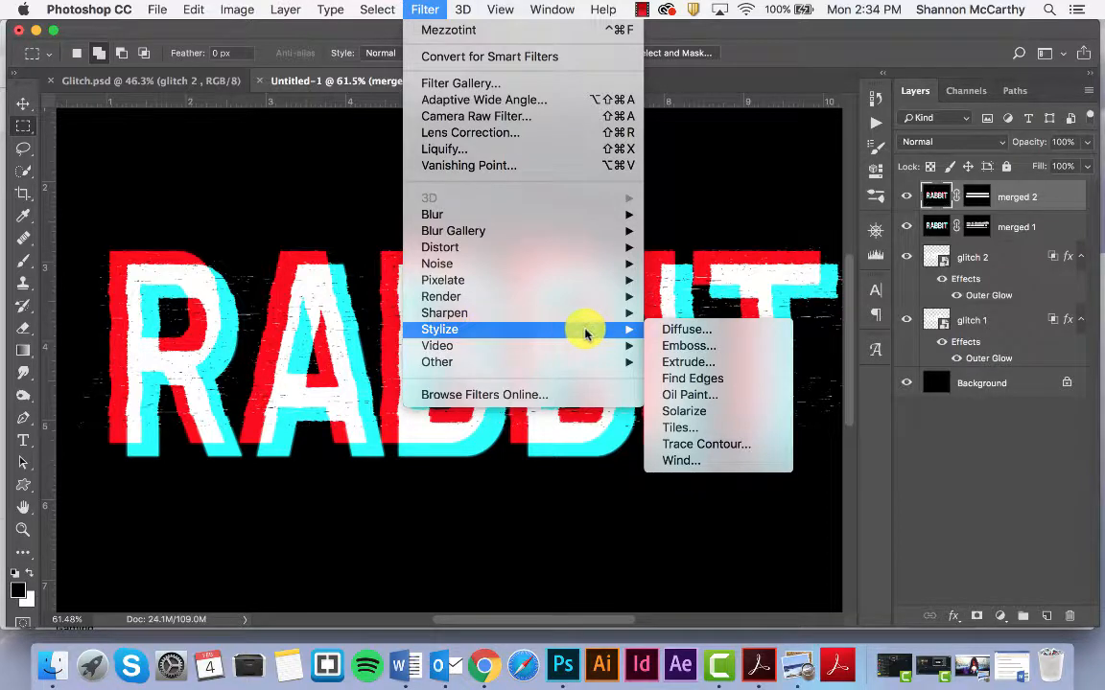
pyautogui.click(698, 462)
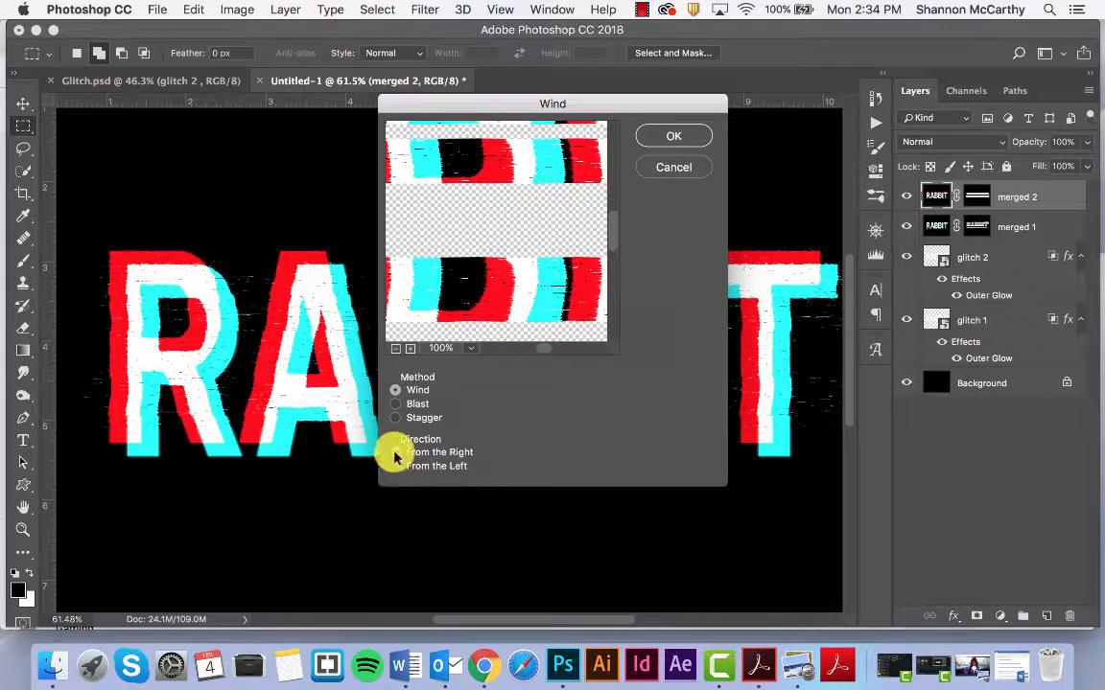
pyautogui.click(674, 135)
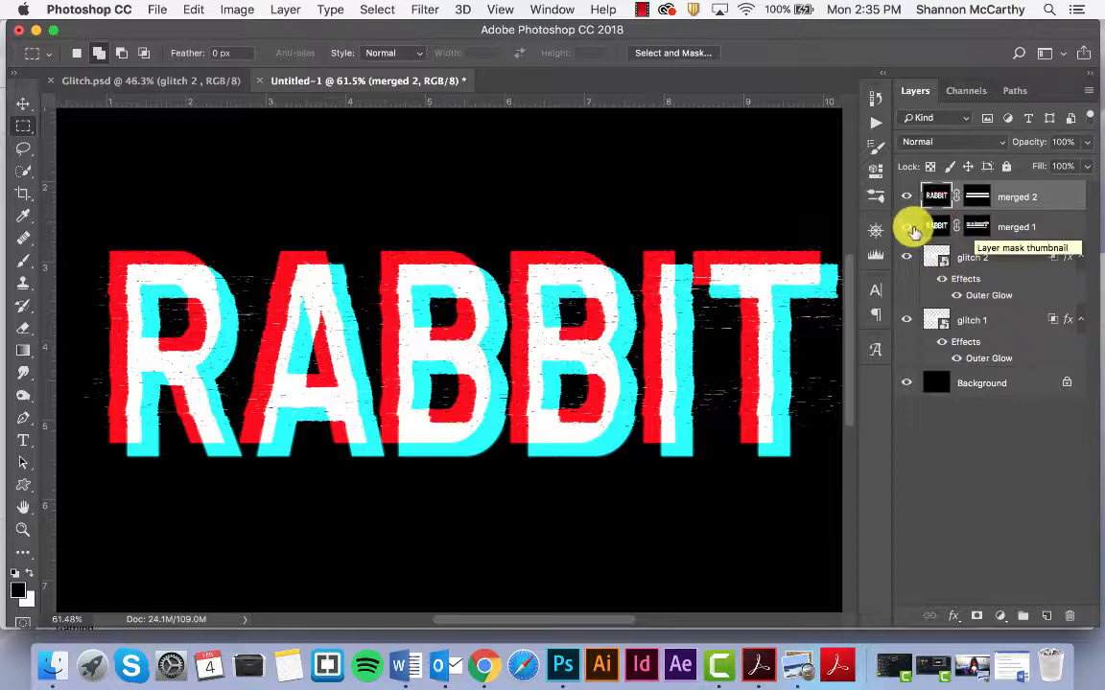
# Paint black on merged 2's layer mask with an 80 px brush around the lower T and I to hide stray streaks.
pyautogui.click(977, 195)
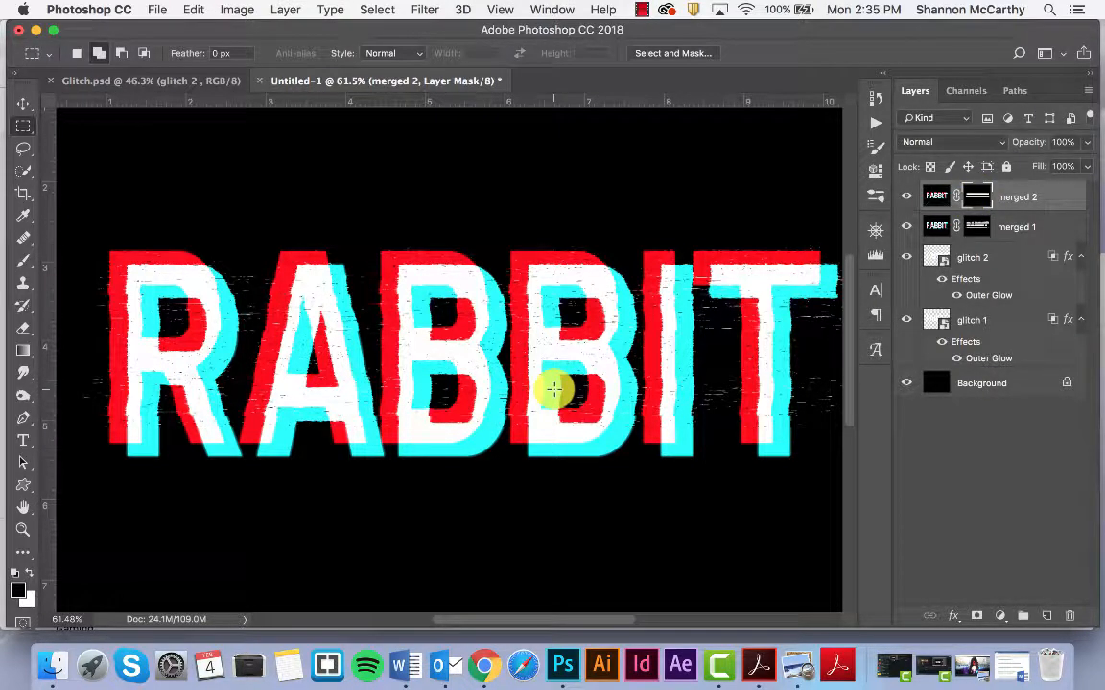
pyautogui.press('b')
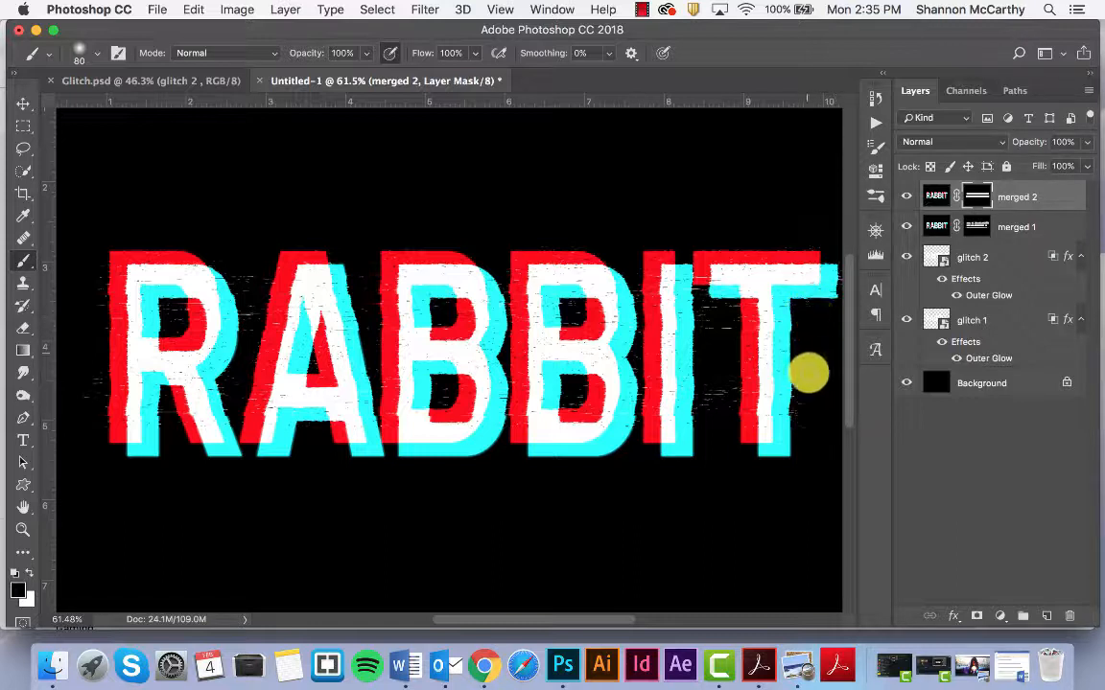
pyautogui.moveTo(807, 429)
pyautogui.mouseDown()
pyautogui.moveTo(744, 407)
pyautogui.moveTo(718, 382)
pyautogui.moveTo(704, 409)
pyautogui.moveTo(726, 373)
pyautogui.moveTo(730, 396)
pyautogui.moveTo(729, 313)
pyautogui.moveTo(713, 321)
pyautogui.moveTo(701, 295)
pyautogui.moveTo(706, 340)
pyautogui.moveTo(707, 309)
pyautogui.moveTo(730, 310)
pyautogui.moveTo(637, 445)
pyautogui.mouseUp()
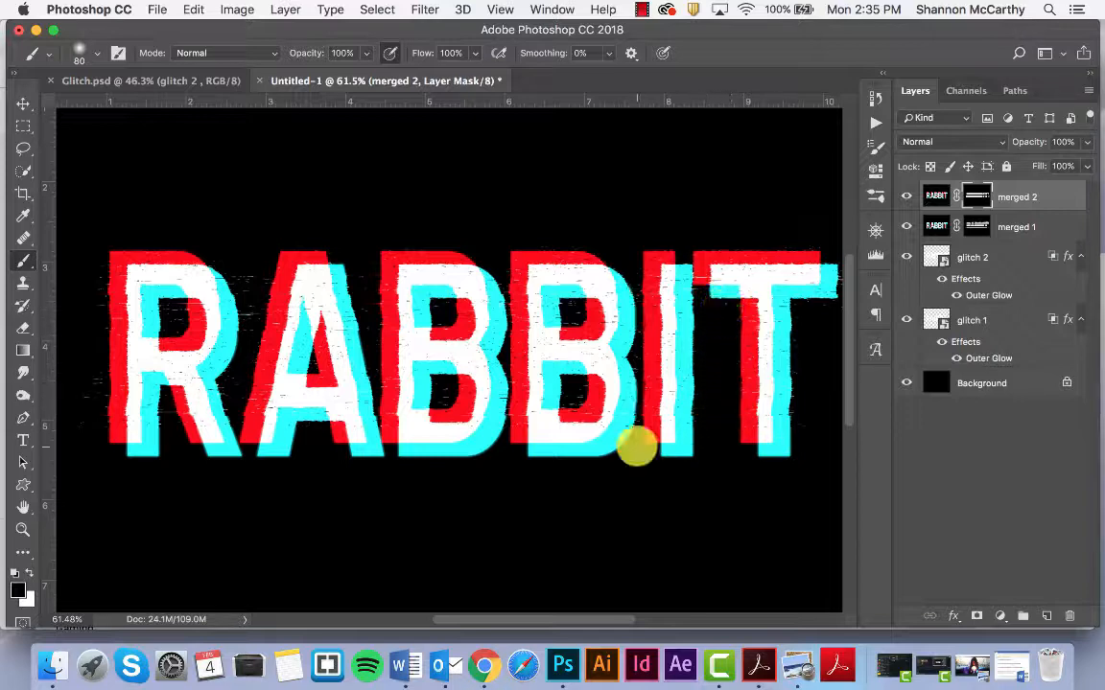
# Paint black on merged 1's layer mask with a 25 px brush to remove specks in the gap between the second B and the I.
pyautogui.press('super+equal')
pyautogui.press('super+equal')
pyautogui.press('super+equal')
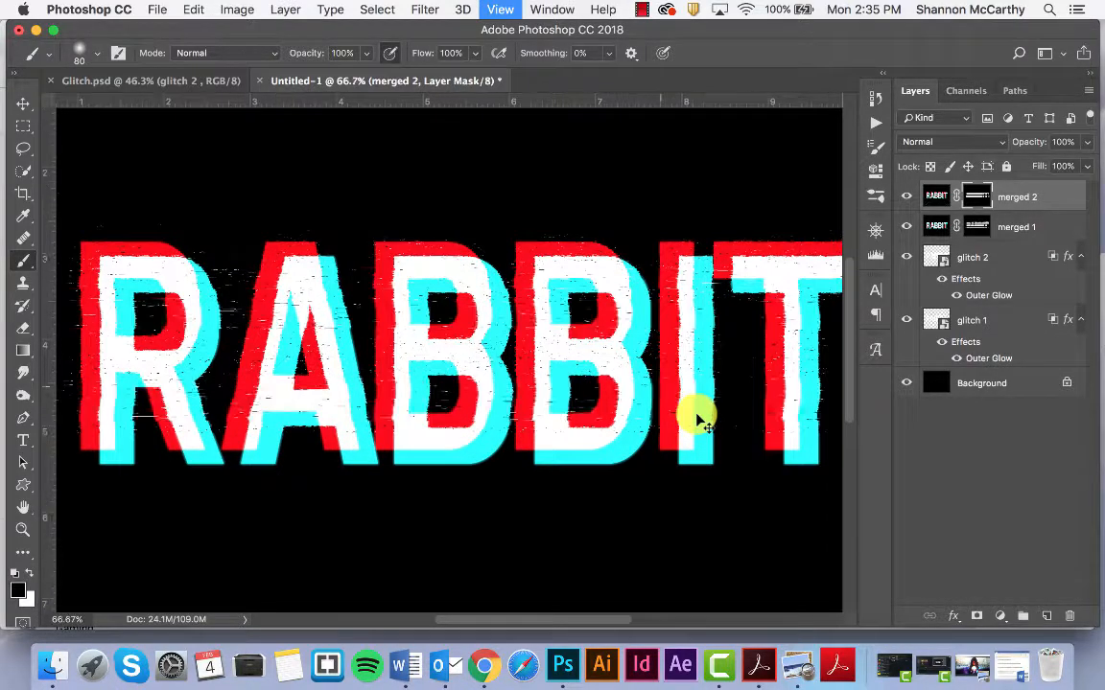
pyautogui.press('super+equal')
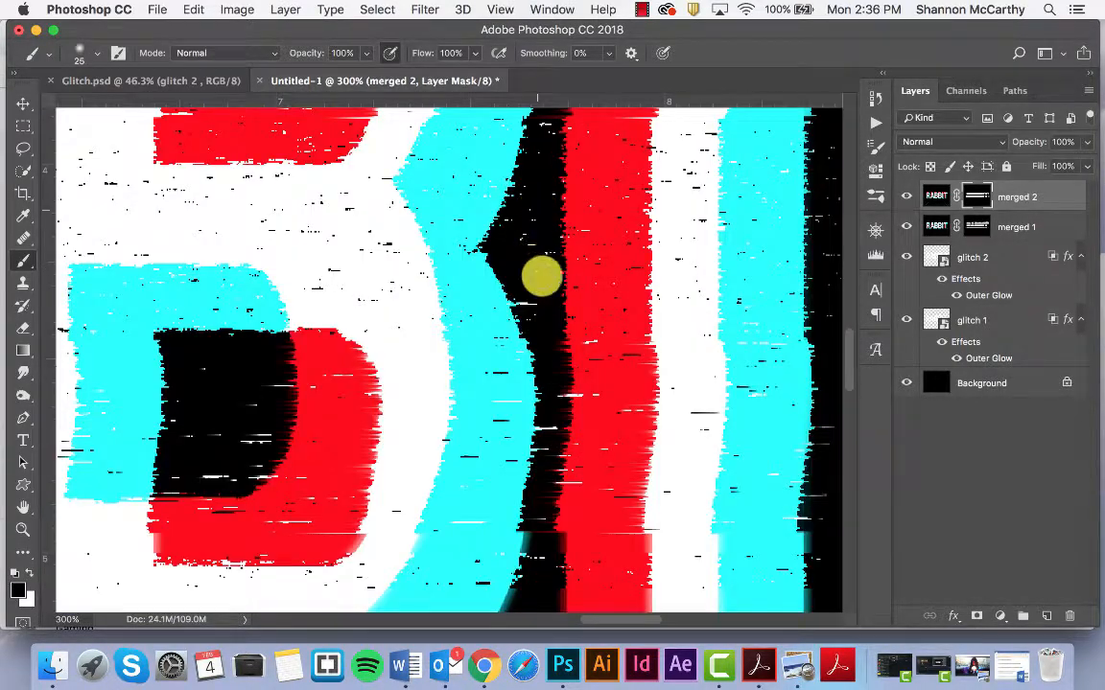
pyautogui.scroll(-1, 529, 250)
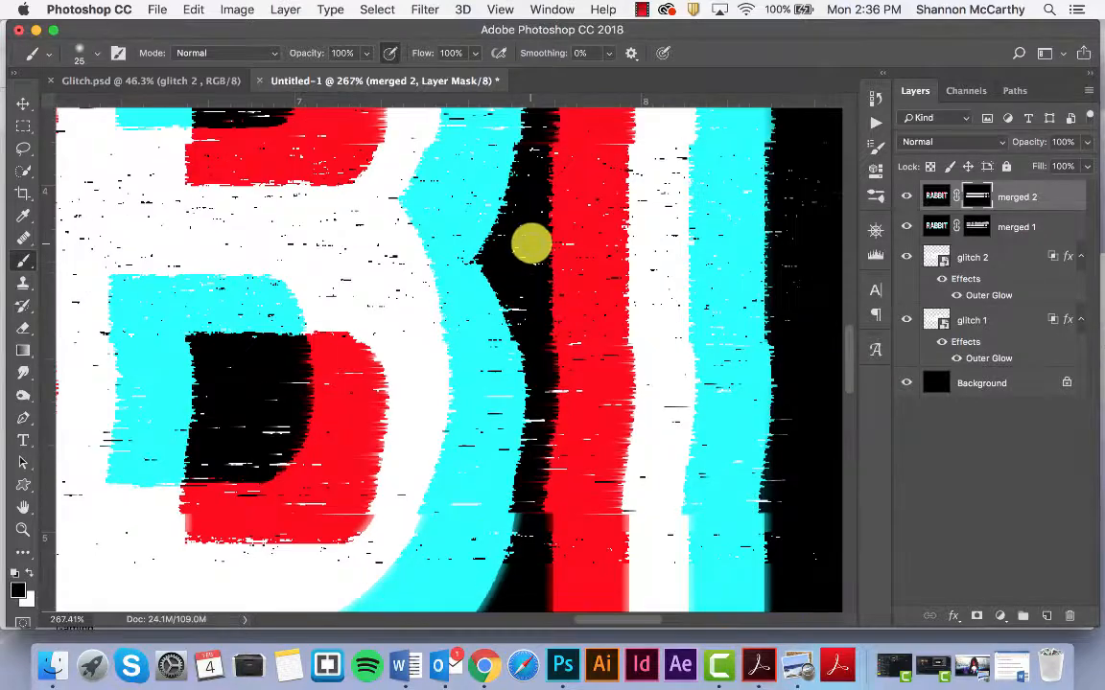
pyautogui.click(976, 226)
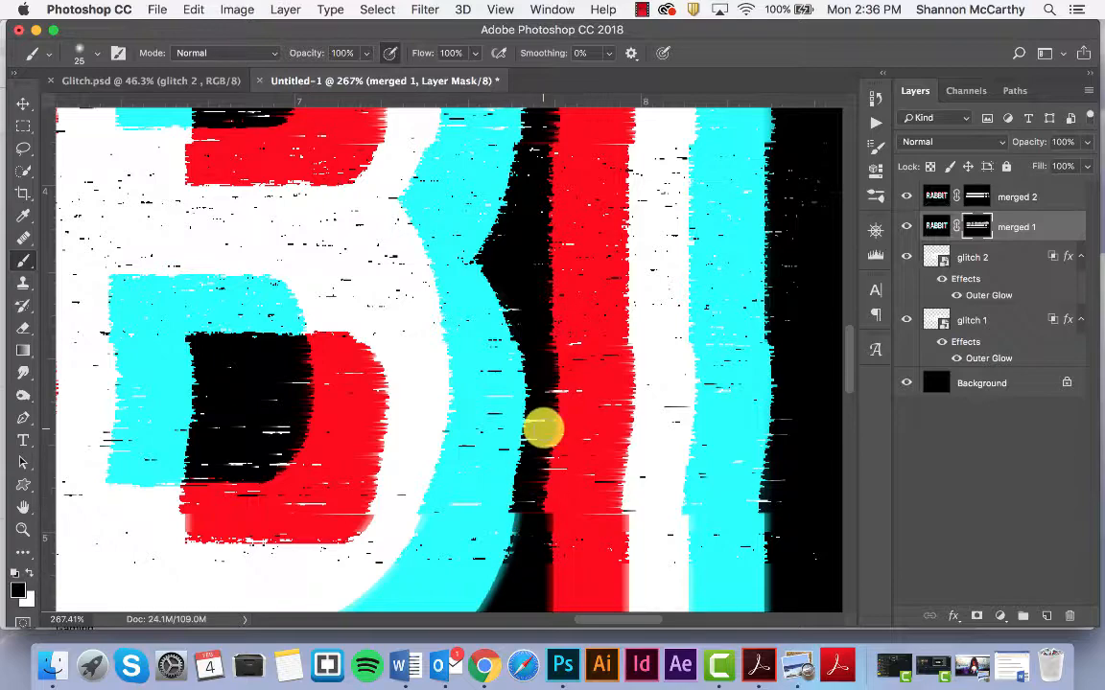
pyautogui.scroll(3, 533, 211)
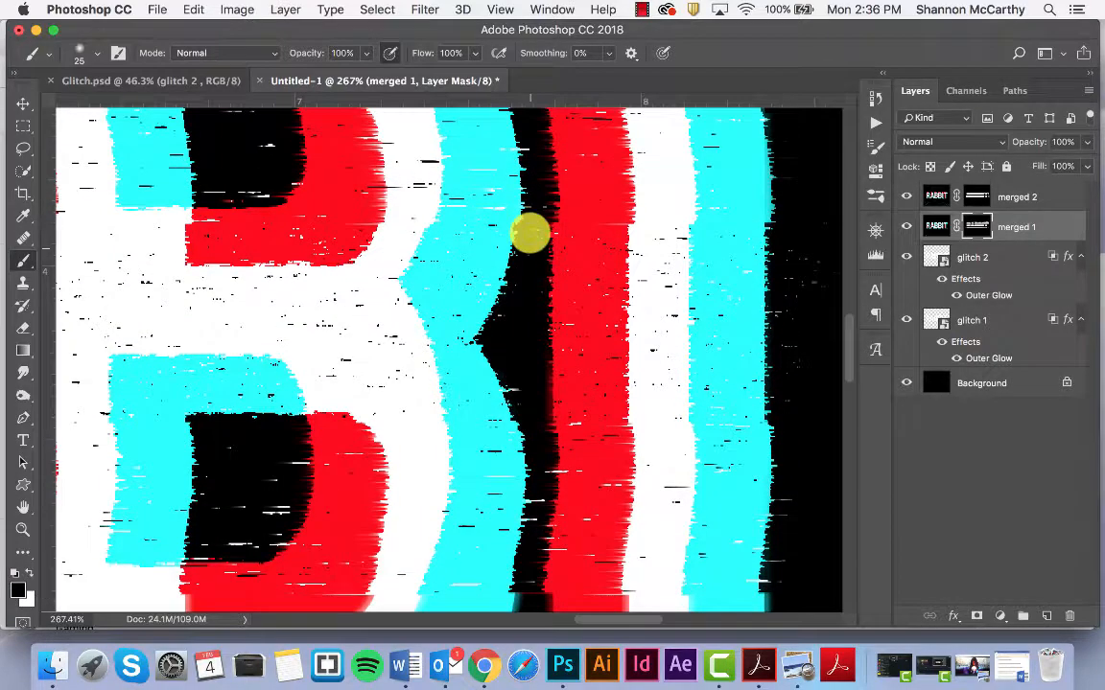
pyautogui.scroll(-3, 525, 234)
# Select merged 2's layer mask and inspect the glitch texture up close and across the whole RABBIT word.
pyautogui.click(979, 195)
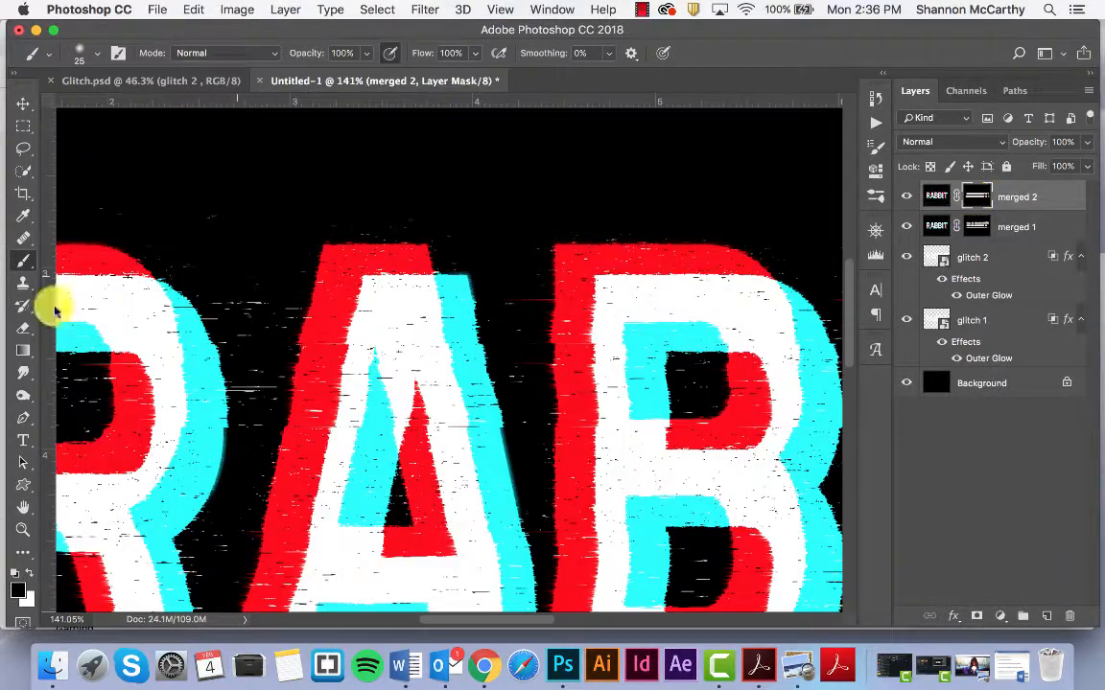
pyautogui.scroll(-3, 235, 302)
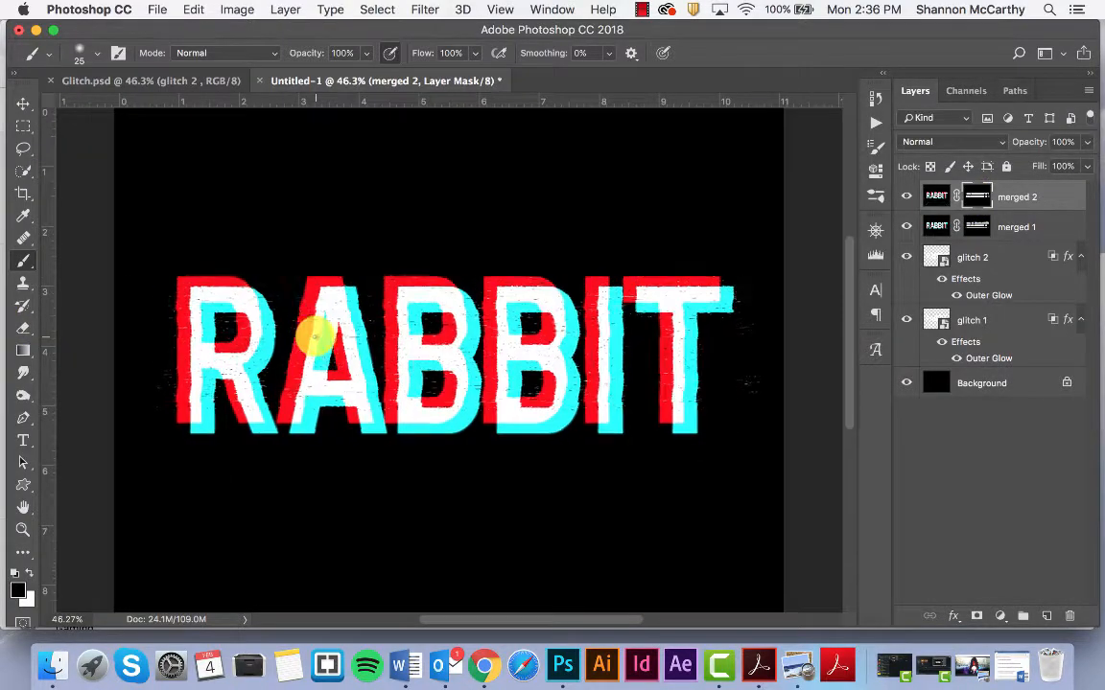
pyautogui.scroll(1, 306, 331)
pyautogui.scroll(3, 313, 333)
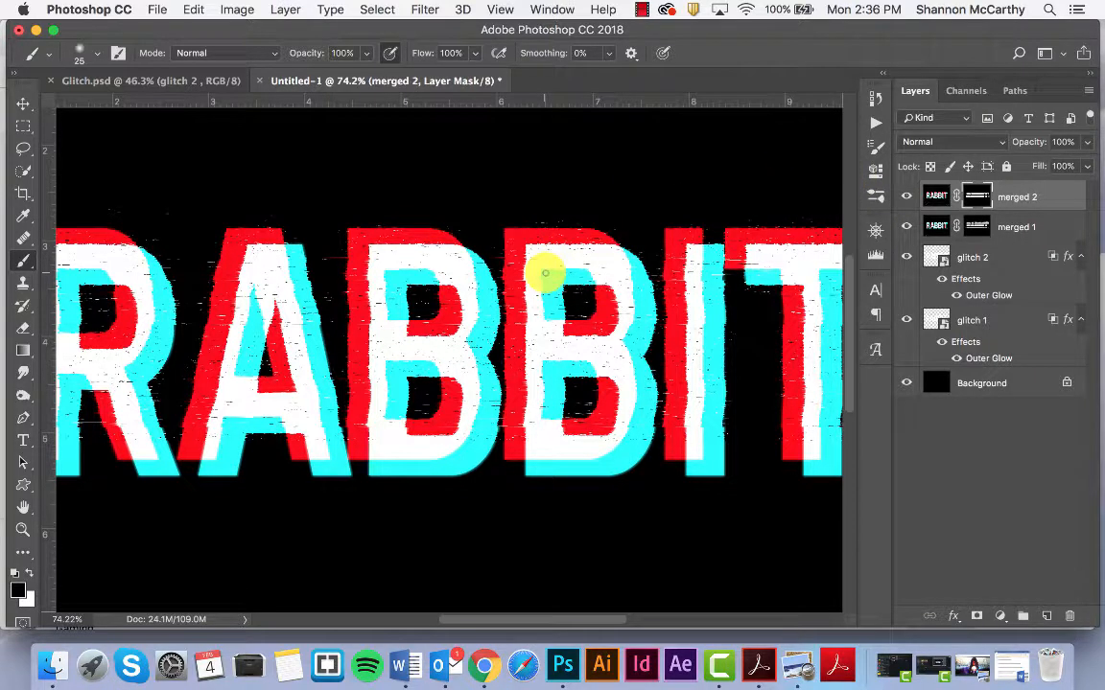
pyautogui.press('super+0')
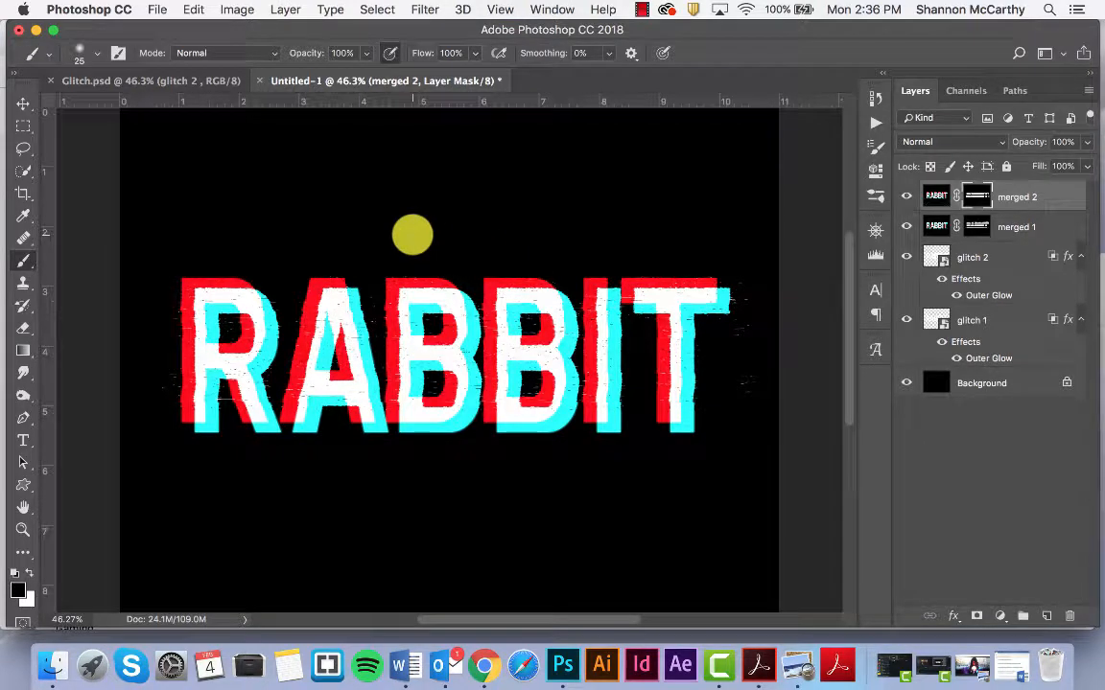